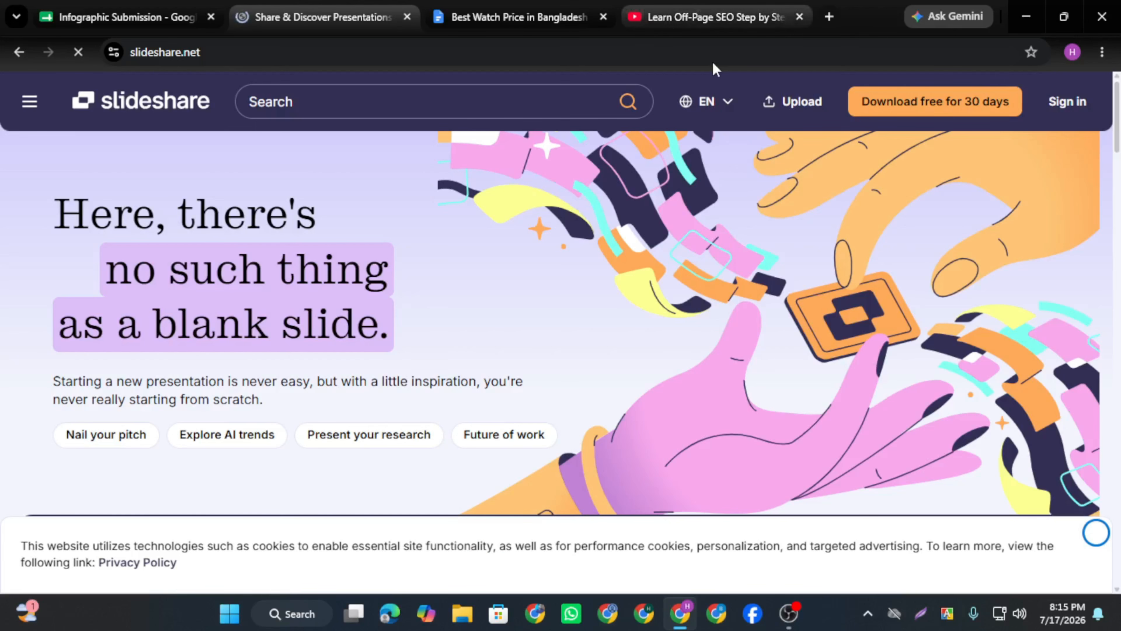
Look over the Learn Off-Page SEO playlist on YouTube and the SEO services article in Tab 3 of the Google Docs document
{"action": "left_click", "coordinate": [750, 17]}
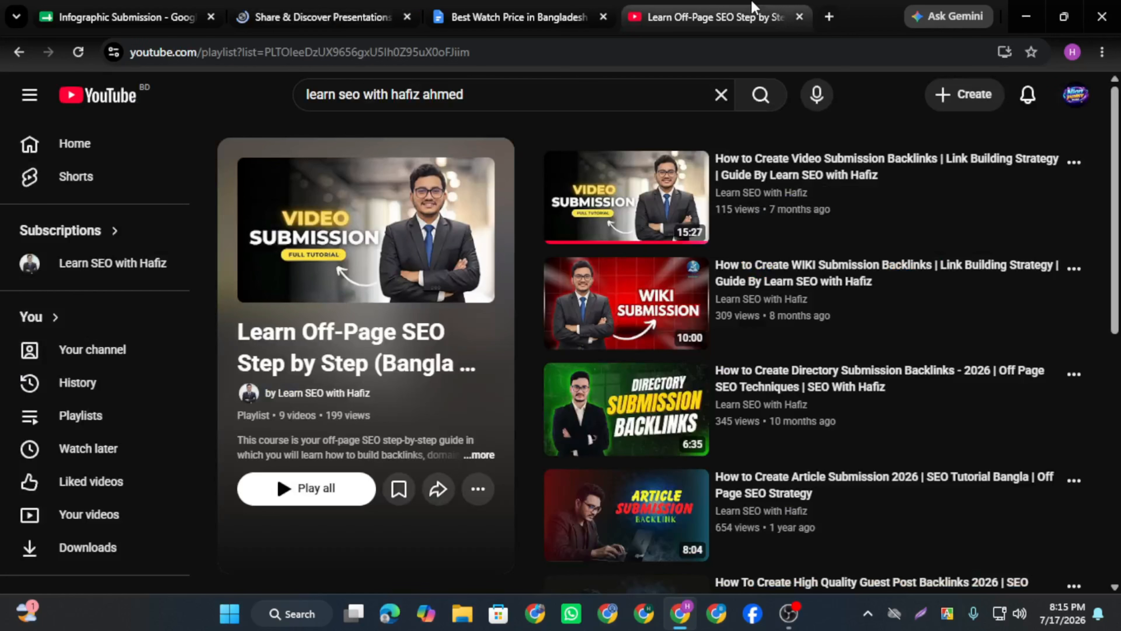
{"action": "scroll", "coordinate": [821, 379], "scroll_direction": "down", "scroll_amount": 8}
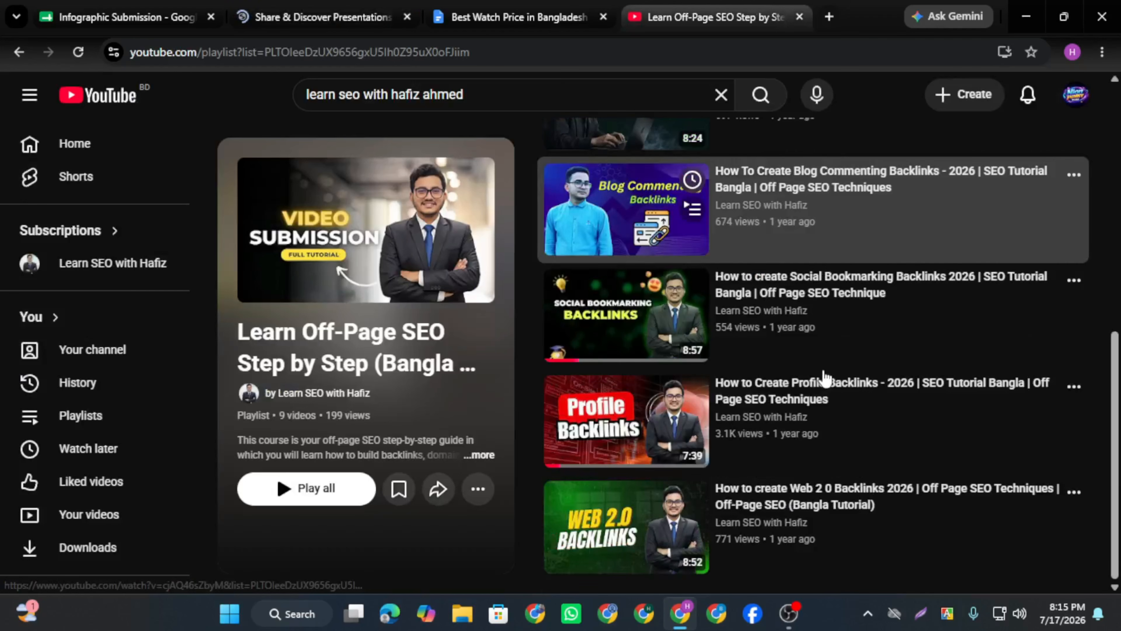
{"action": "scroll", "coordinate": [824, 378], "scroll_direction": "up", "scroll_amount": 2}
{"action": "scroll", "coordinate": [825, 377], "scroll_direction": "up", "scroll_amount": 8}
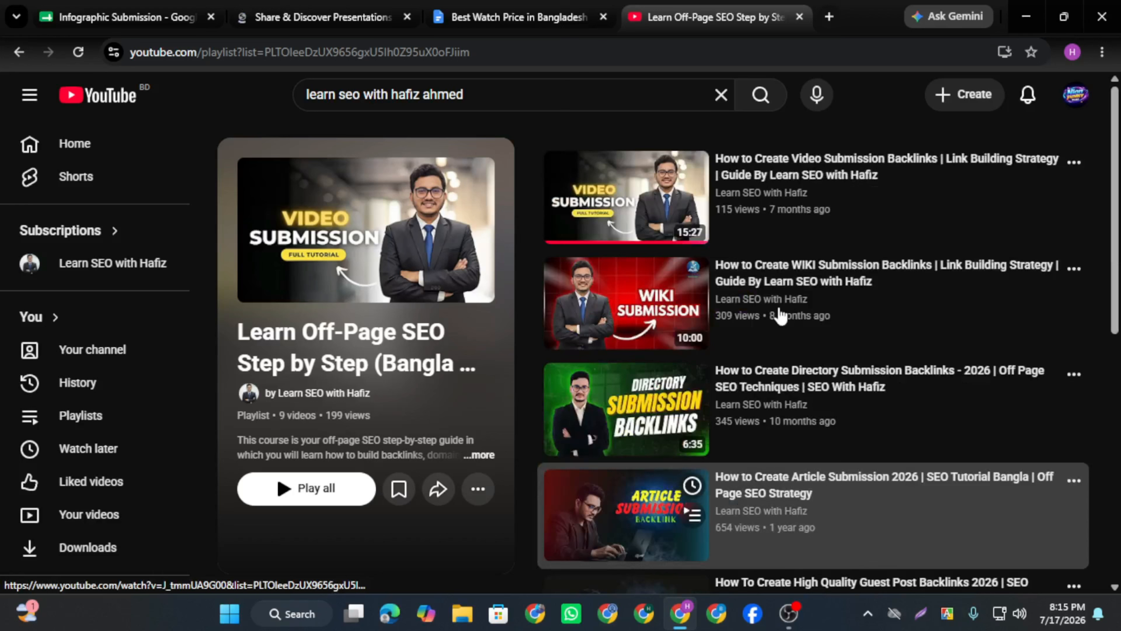
{"action": "left_click", "coordinate": [492, 7]}
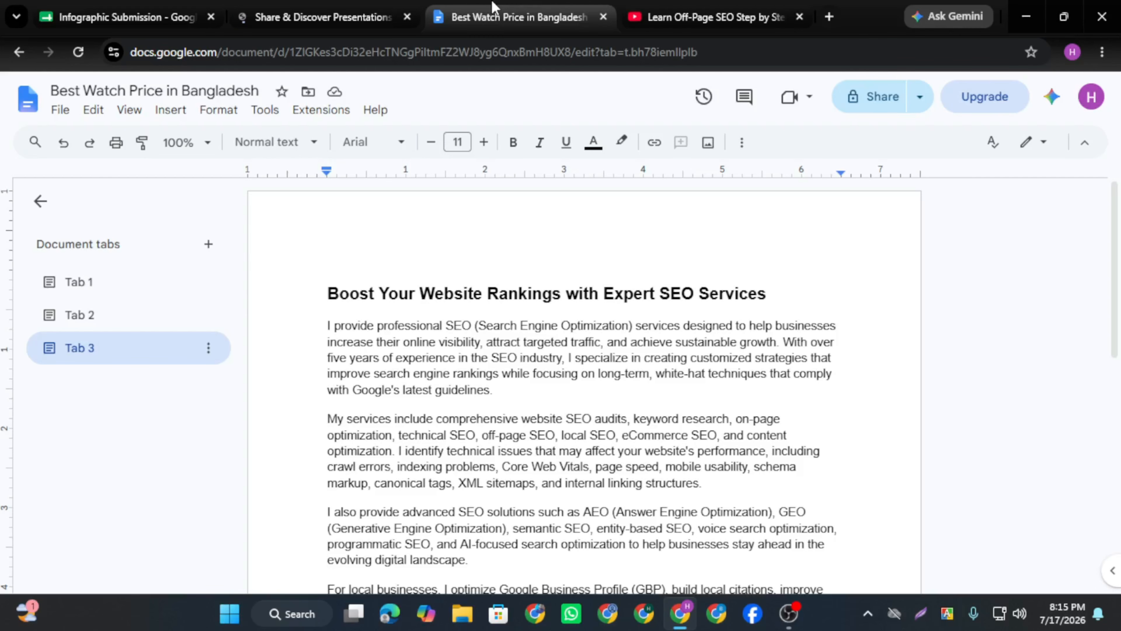
{"action": "scroll", "coordinate": [549, 356], "scroll_direction": "down", "scroll_amount": 1}
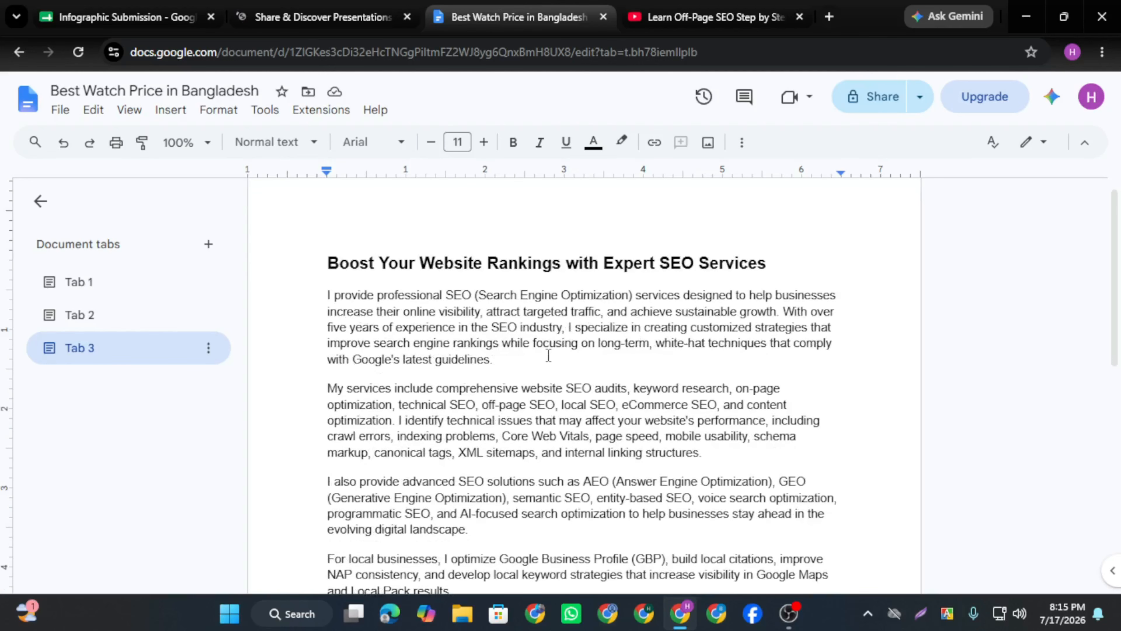
{"action": "scroll", "coordinate": [548, 356], "scroll_direction": "up", "scroll_amount": 1}
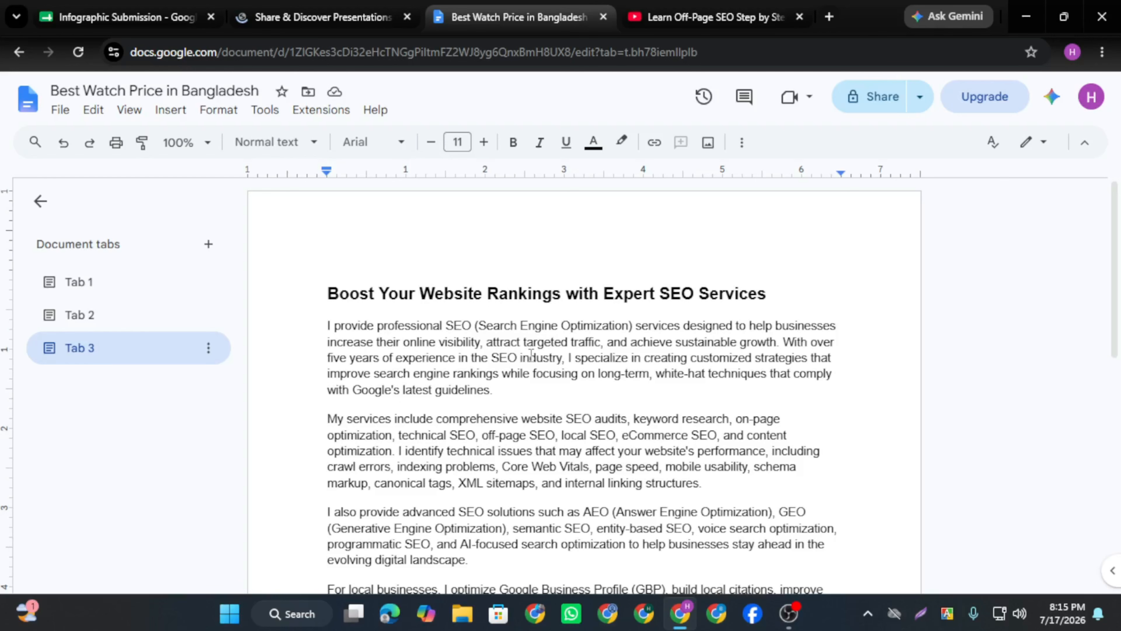
Return to the Slideshare site and open its account sign-up form from the sign-in page
{"action": "left_click", "coordinate": [264, 6]}
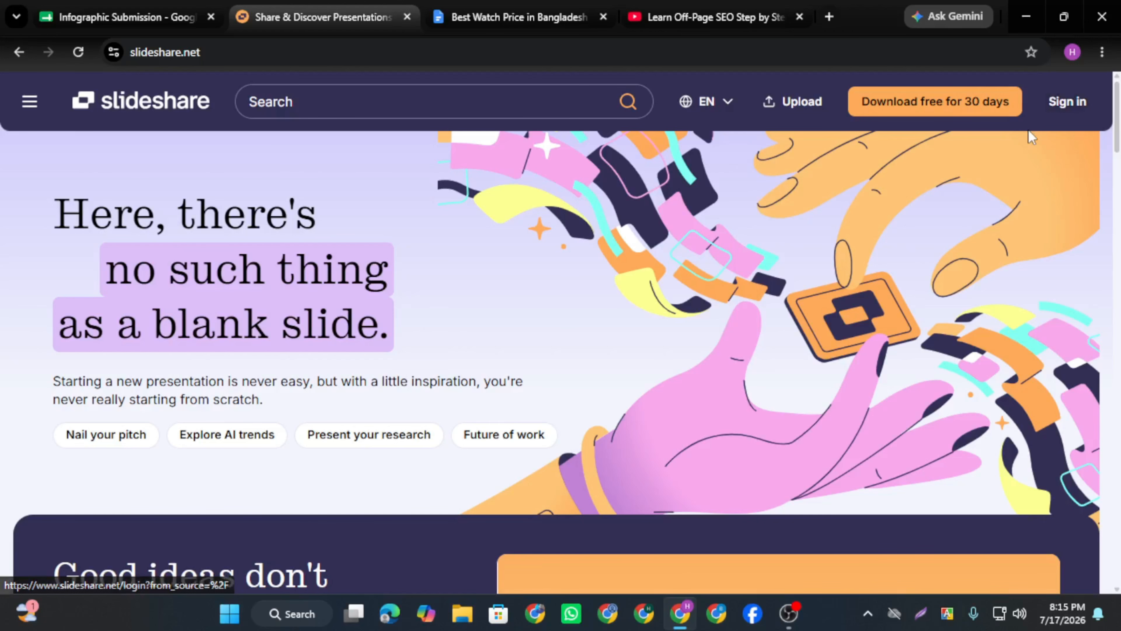
{"action": "left_click", "coordinate": [1068, 104]}
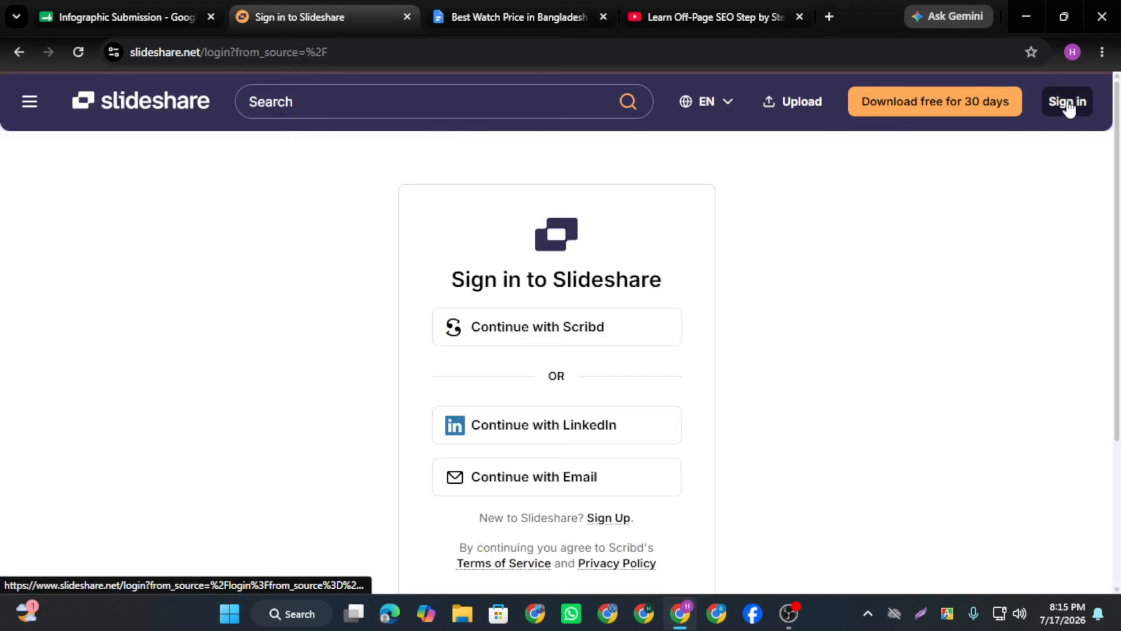
{"action": "scroll", "coordinate": [629, 352], "scroll_direction": "down", "scroll_amount": 3}
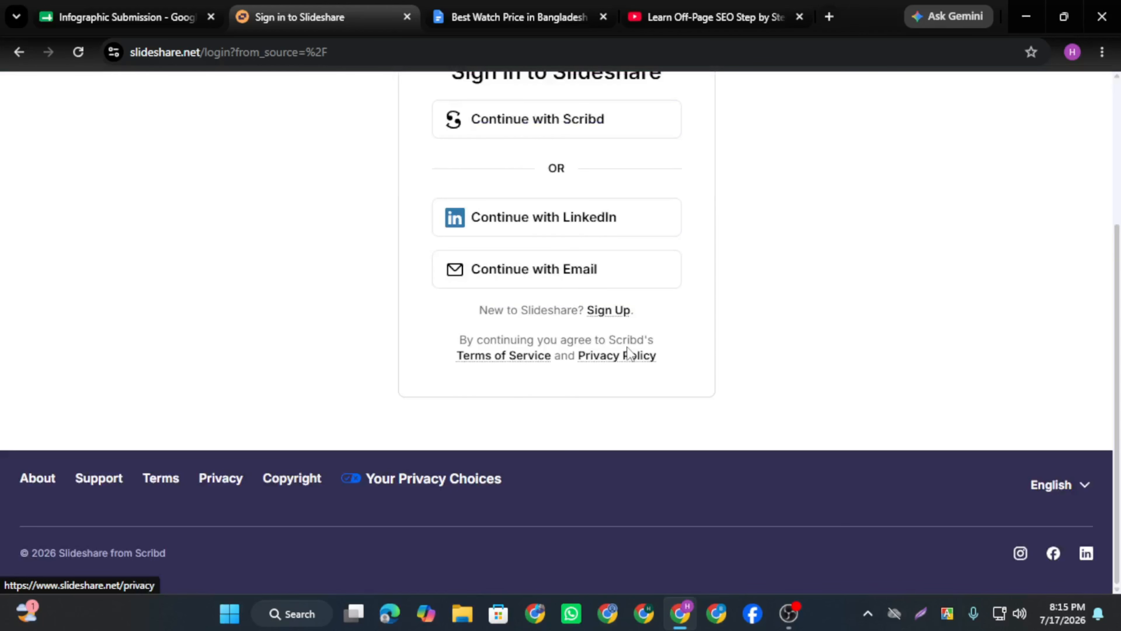
{"action": "left_click", "coordinate": [605, 313]}
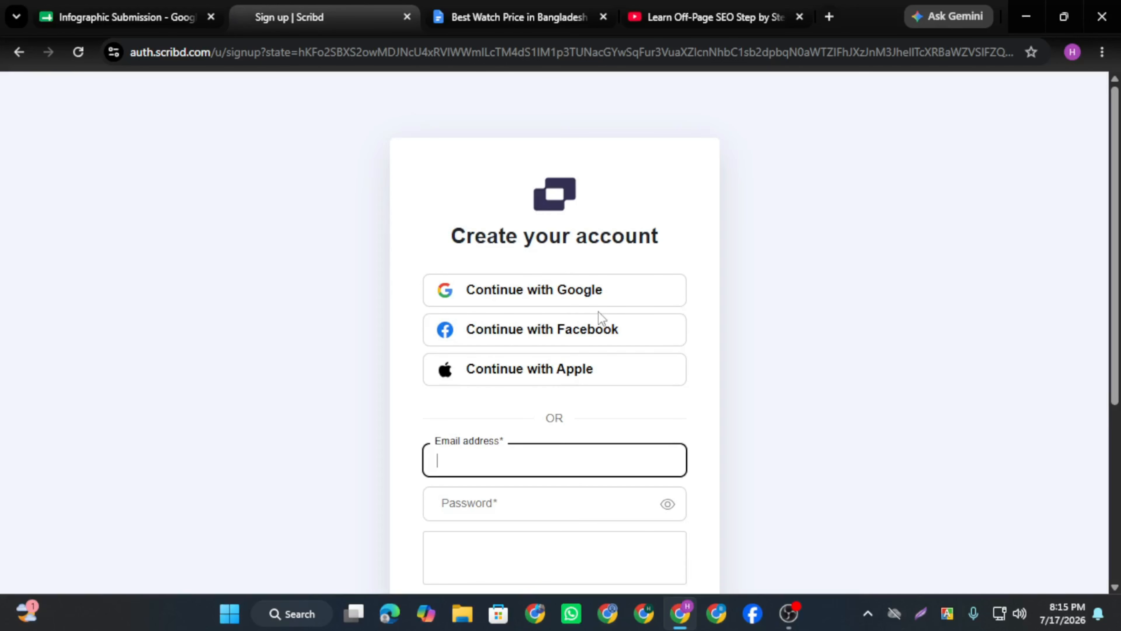
Fill in the sign-up form with the suggested email address and the generated strong password
{"action": "scroll", "coordinate": [514, 346], "scroll_direction": "down", "scroll_amount": 2}
{"action": "left_click", "coordinate": [514, 346]}
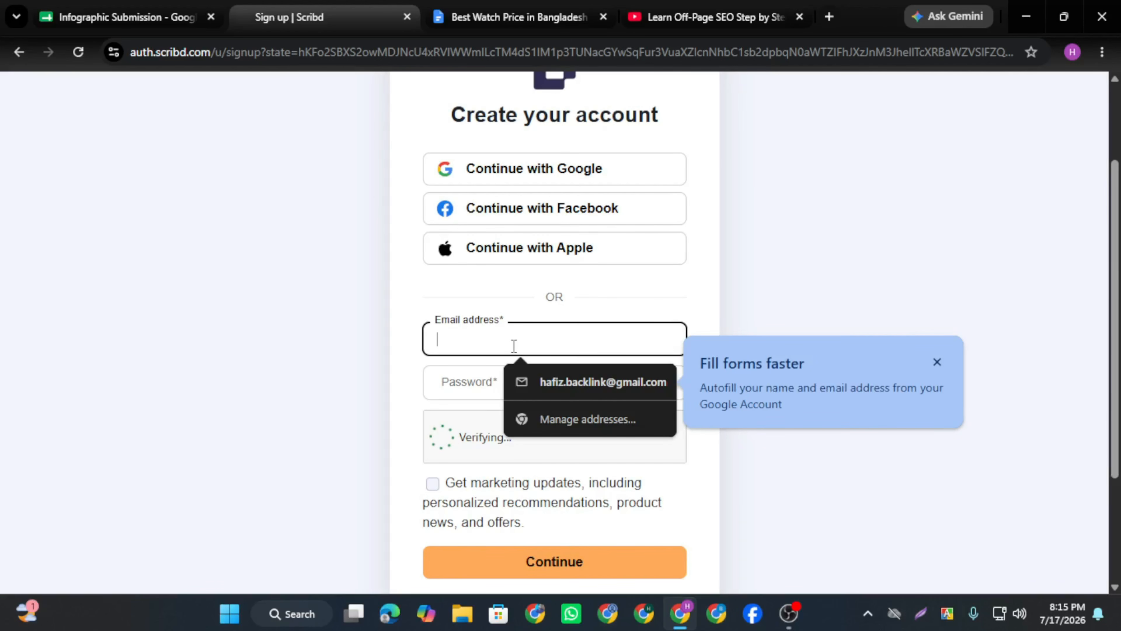
{"action": "left_click", "coordinate": [580, 381]}
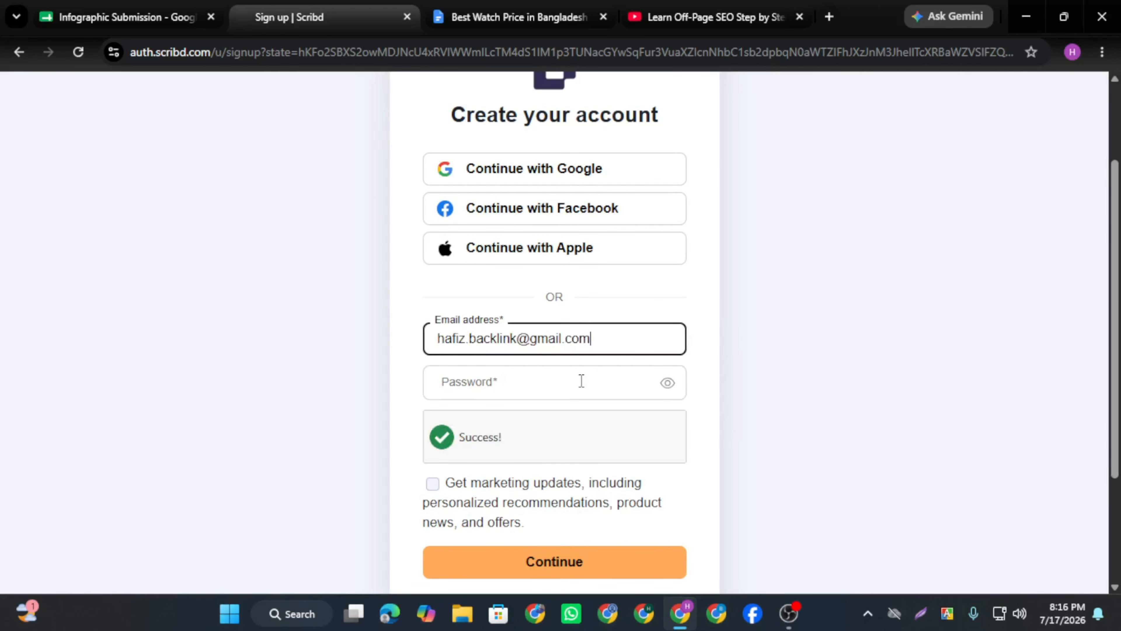
{"action": "left_click", "coordinate": [514, 386]}
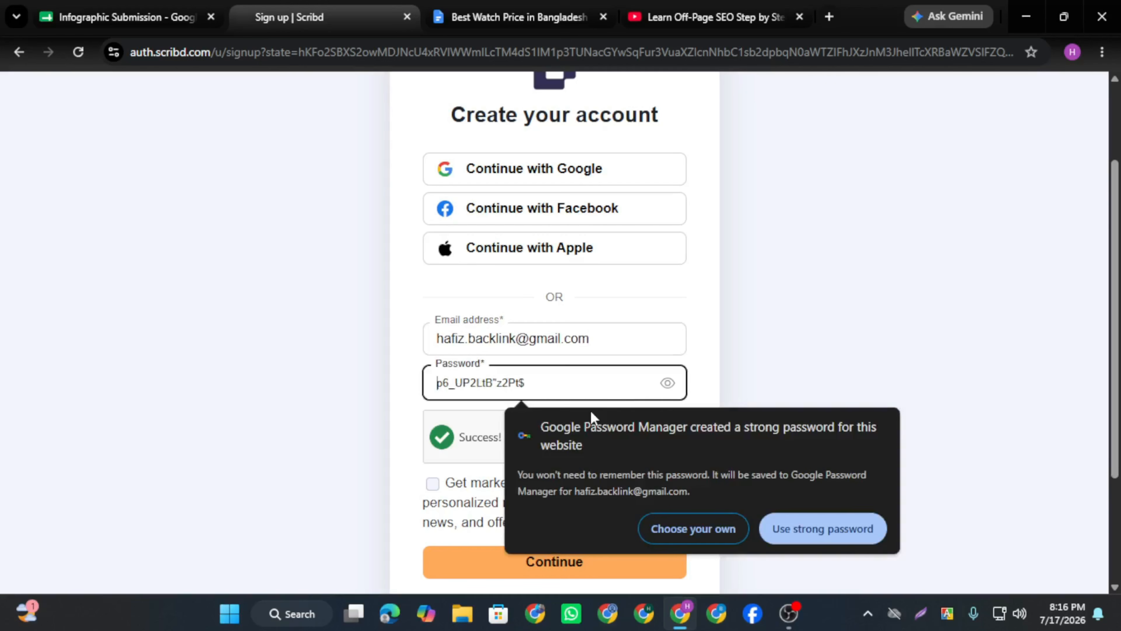
{"action": "left_click", "coordinate": [789, 529]}
{"action": "scroll", "coordinate": [547, 268], "scroll_direction": "down", "scroll_amount": 3}
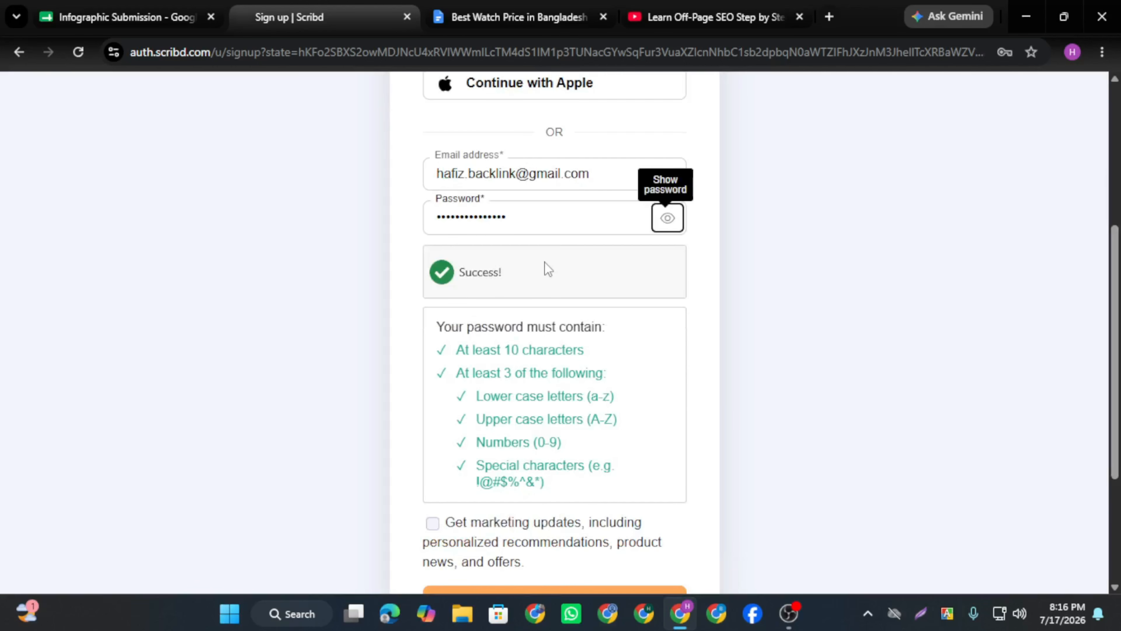
Opt in to marketing updates and try to submit the sign-up form
{"action": "scroll", "coordinate": [547, 268], "scroll_direction": "down", "scroll_amount": 4}
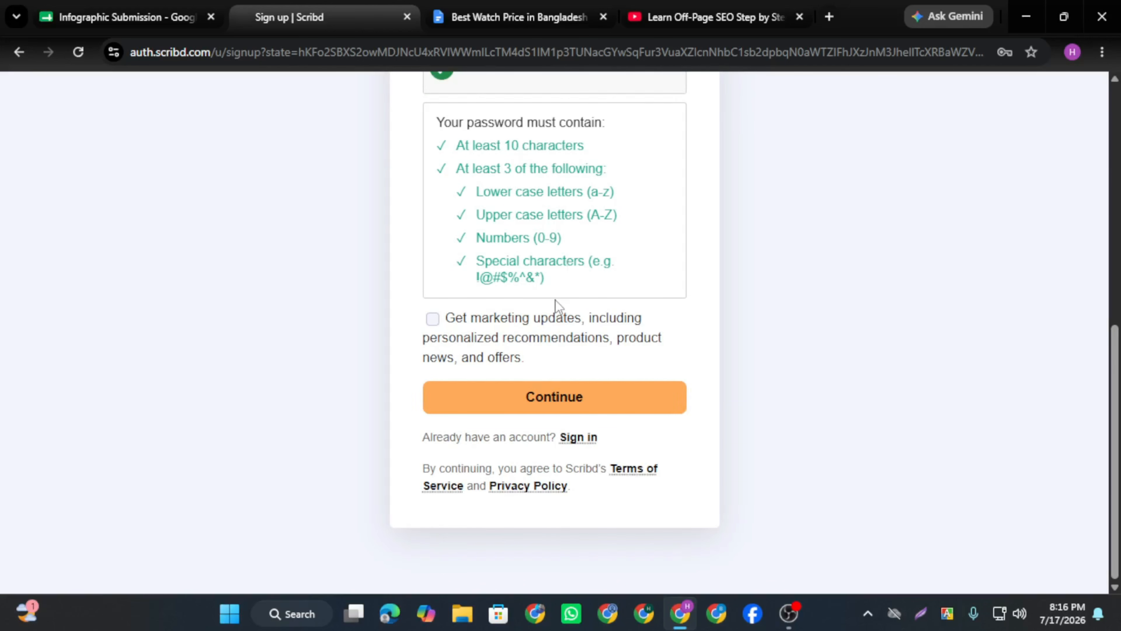
{"action": "scroll", "coordinate": [436, 409], "scroll_direction": "up", "scroll_amount": 2}
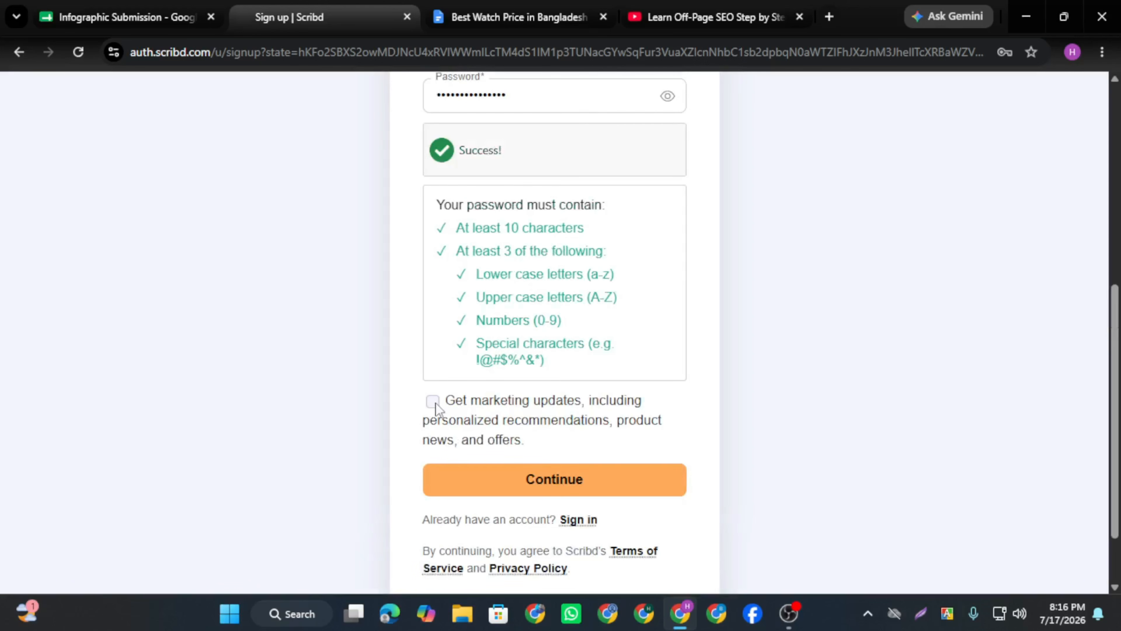
{"action": "left_click", "coordinate": [434, 402]}
{"action": "scroll", "coordinate": [479, 414], "scroll_direction": "up", "scroll_amount": 3}
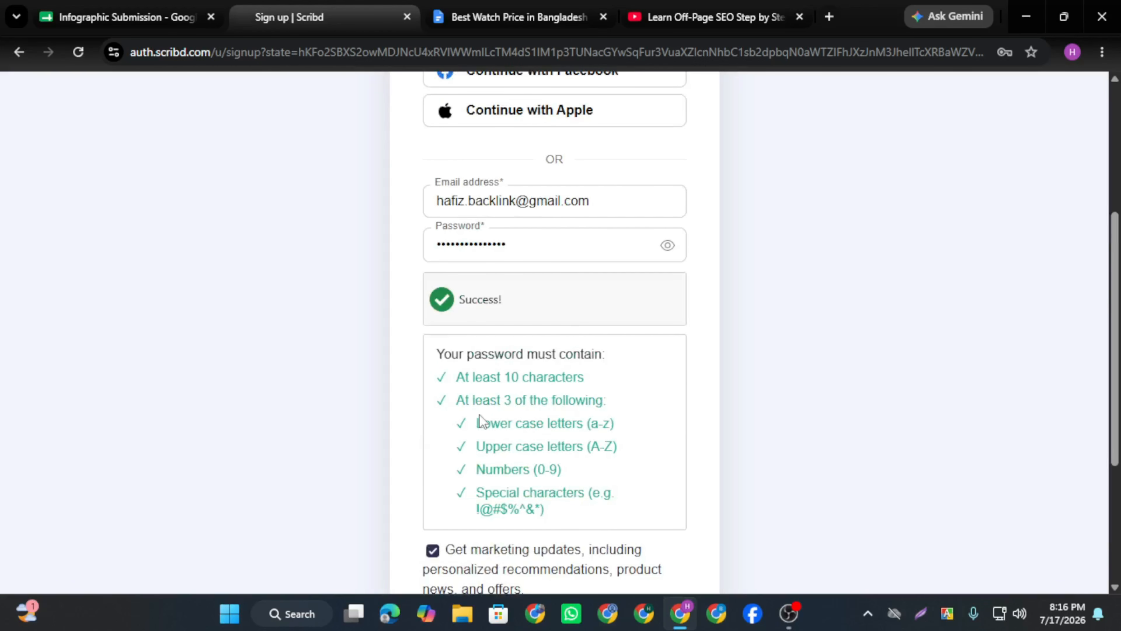
{"action": "scroll", "coordinate": [534, 478], "scroll_direction": "down", "scroll_amount": 3}
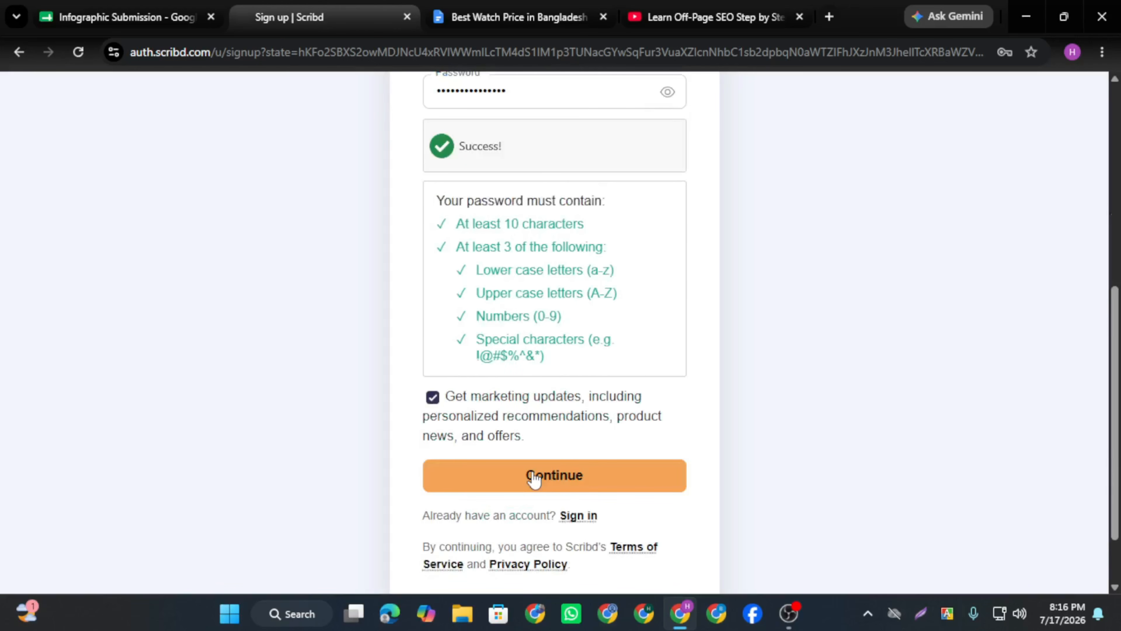
{"action": "left_click", "coordinate": [534, 477]}
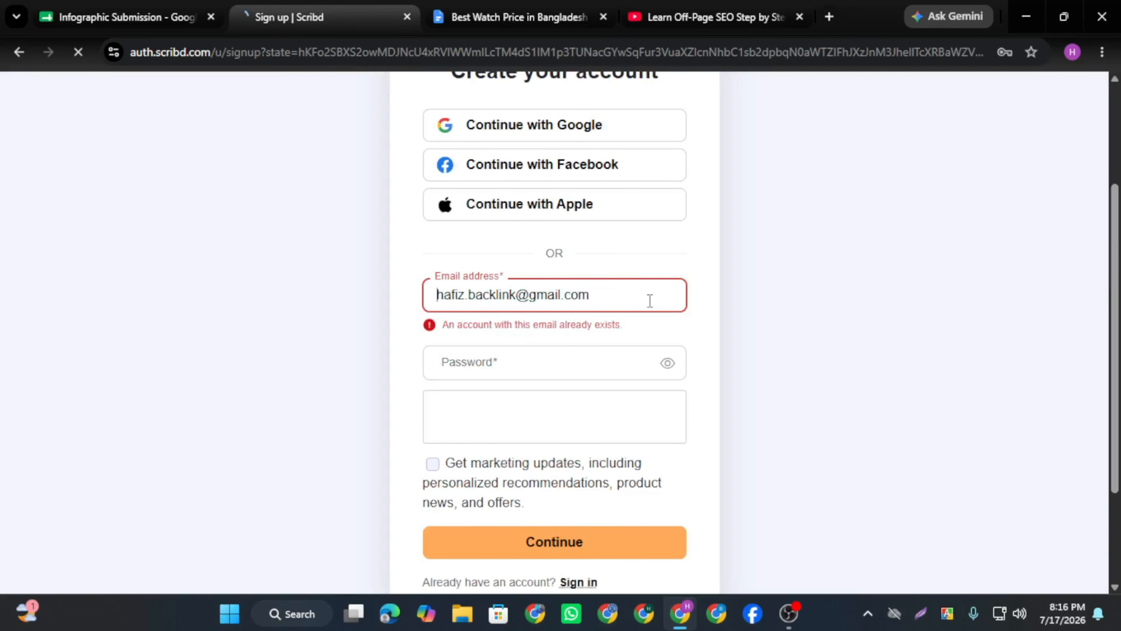
Replace the email address with a different one, fill in the account password, opt in to marketing updates and submit the sign-up form
{"action": "triple_click", "coordinate": [601, 303]}
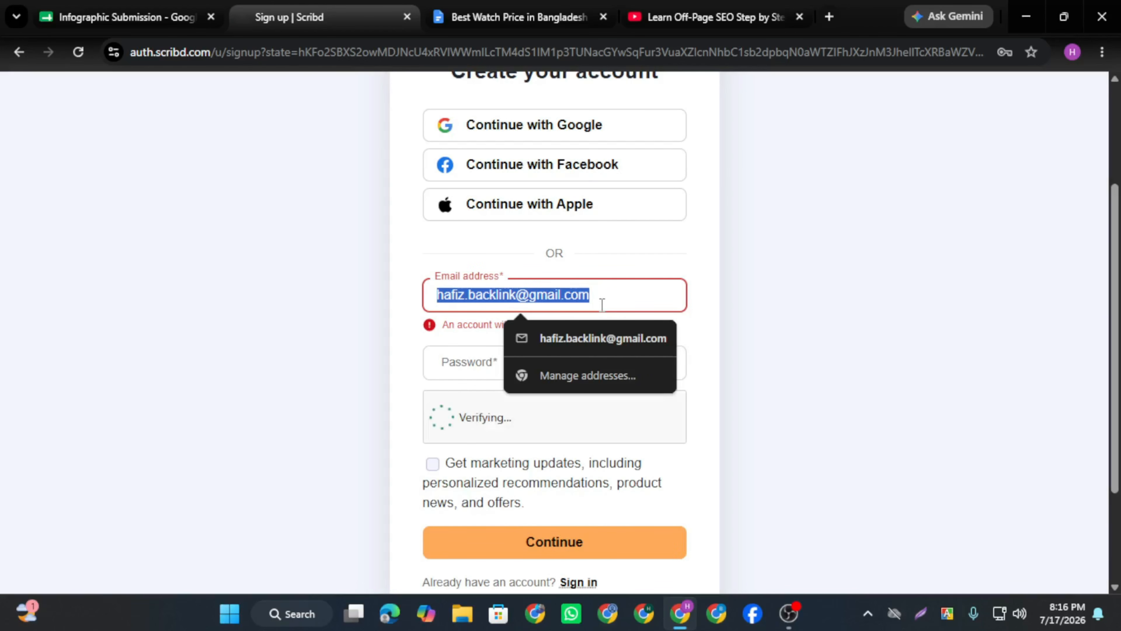
{"action": "key", "text": "BackSpace"}
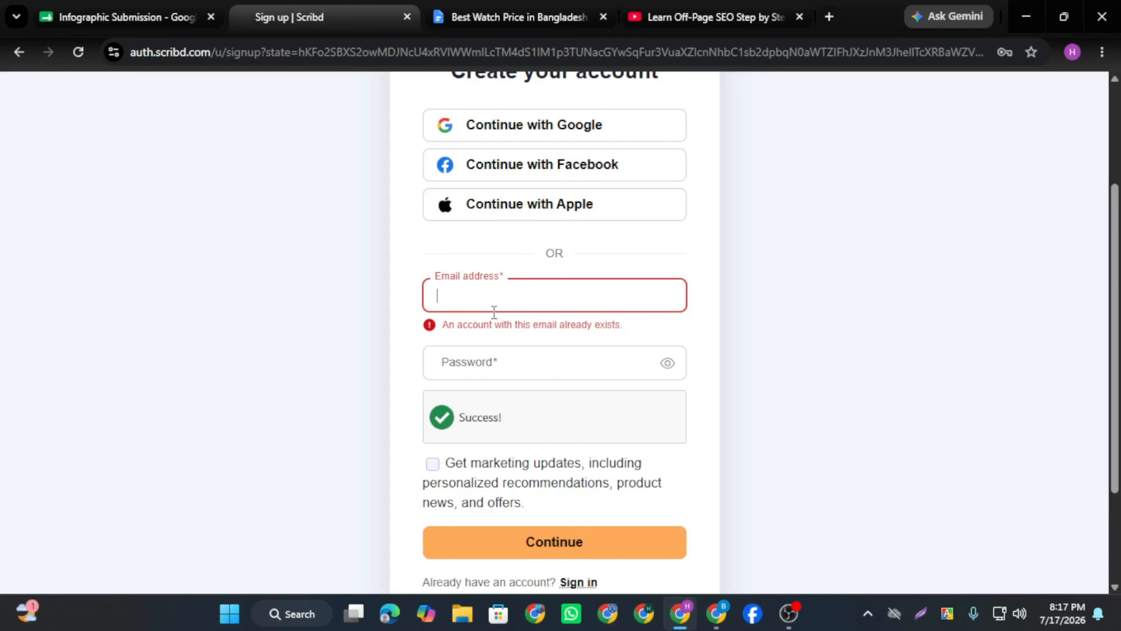
{"action": "left_click", "coordinate": [495, 304]}
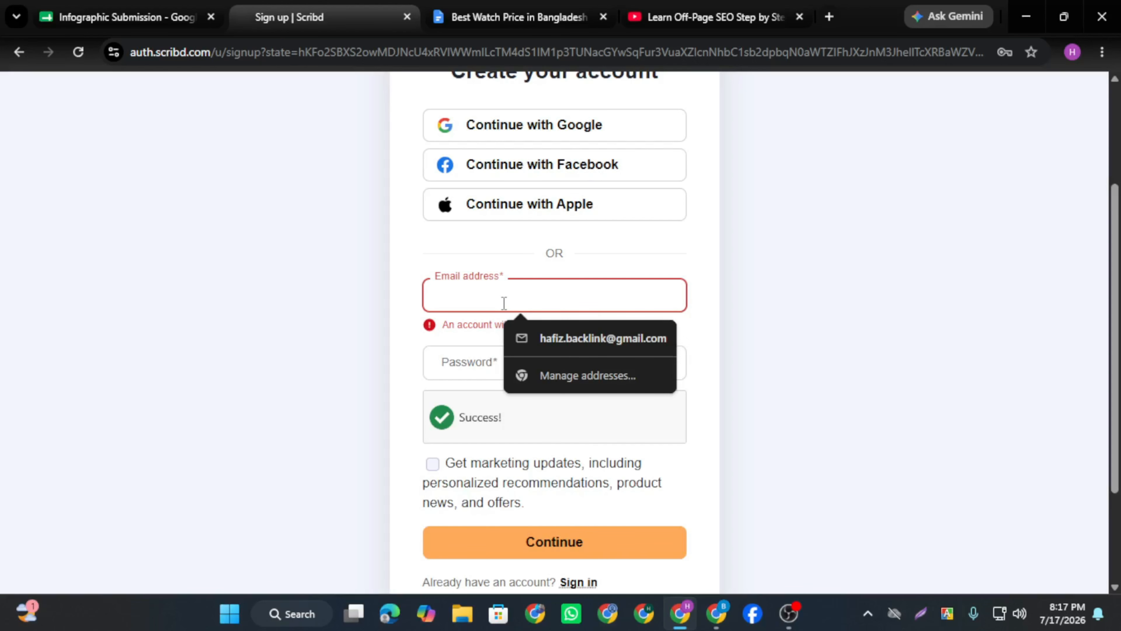
{"action": "key", "text": "ctrl+v"}
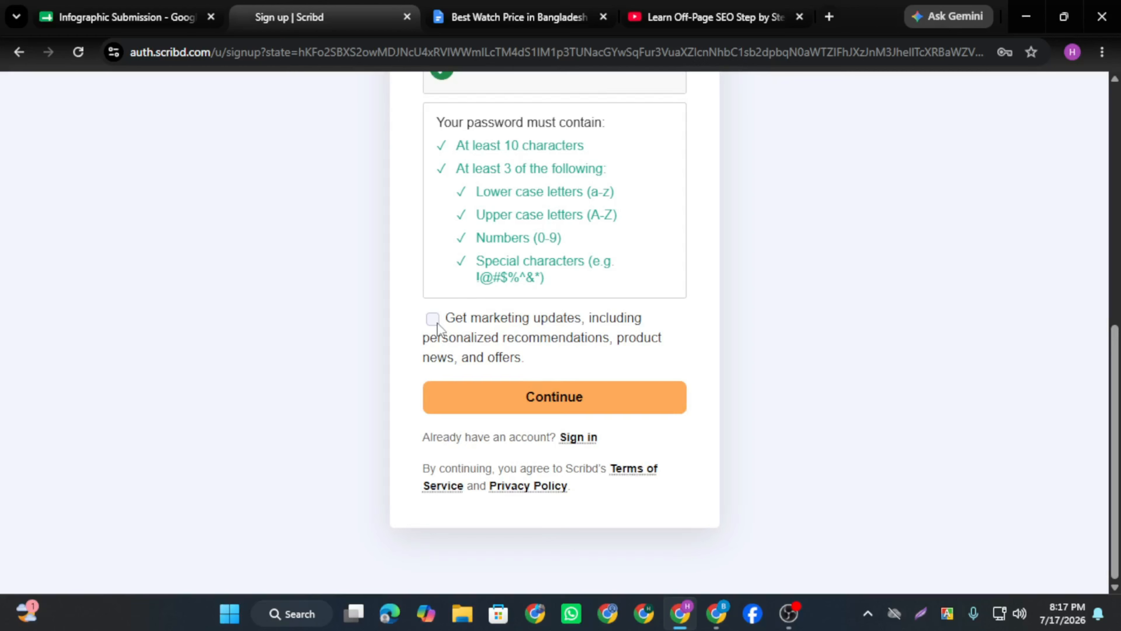
{"action": "left_click", "coordinate": [438, 322]}
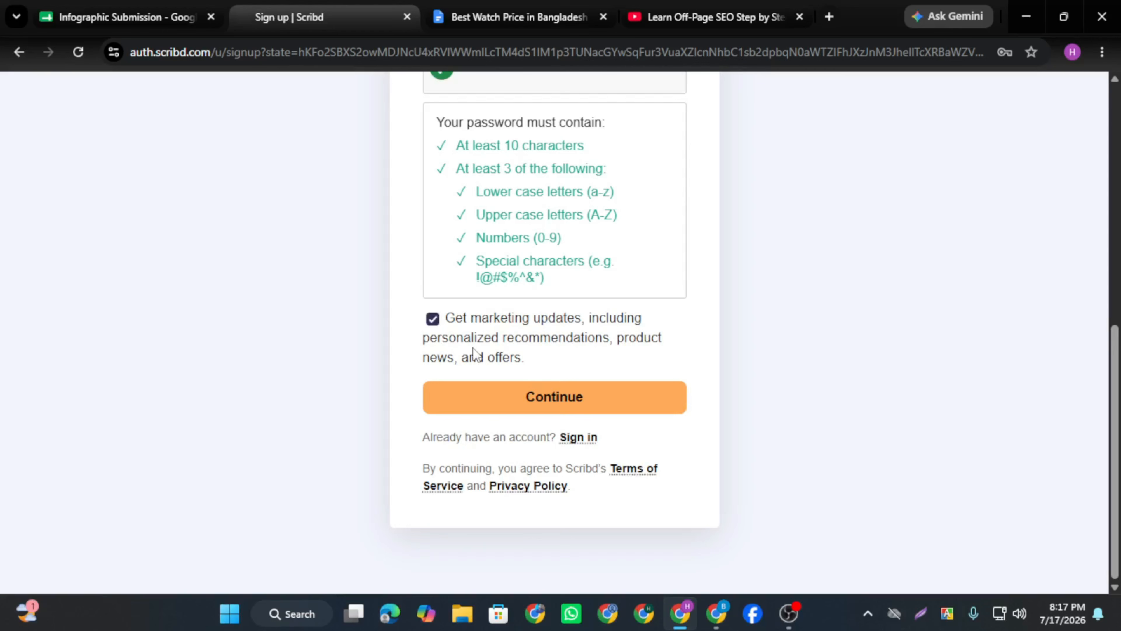
{"action": "left_click", "coordinate": [575, 414]}
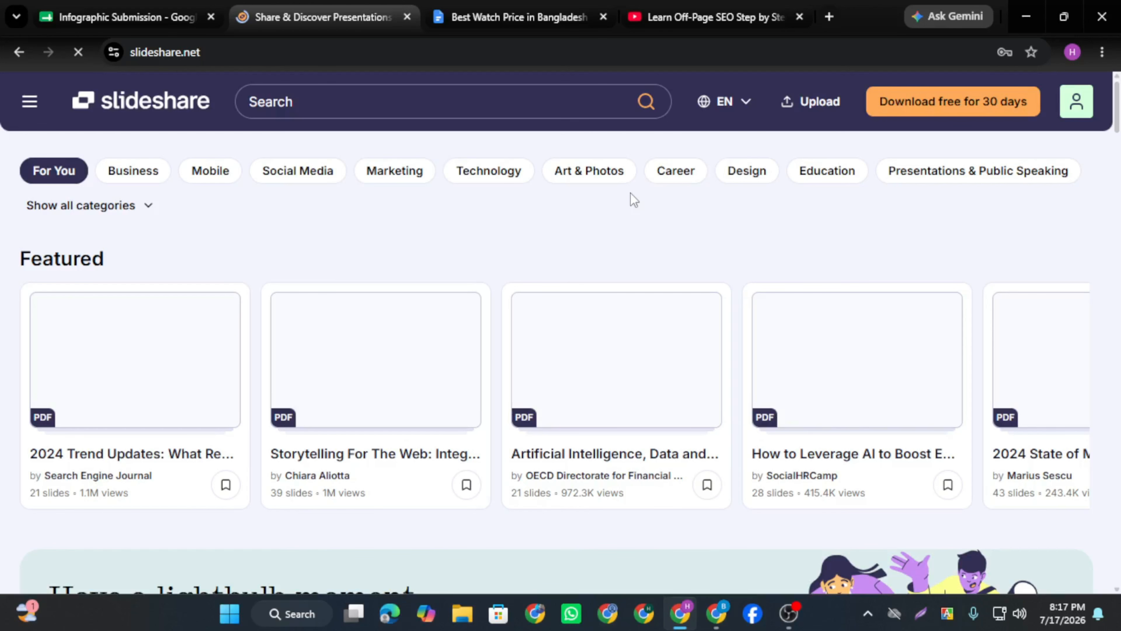
{"action": "scroll", "coordinate": [405, 294], "scroll_direction": "down", "scroll_amount": 5}
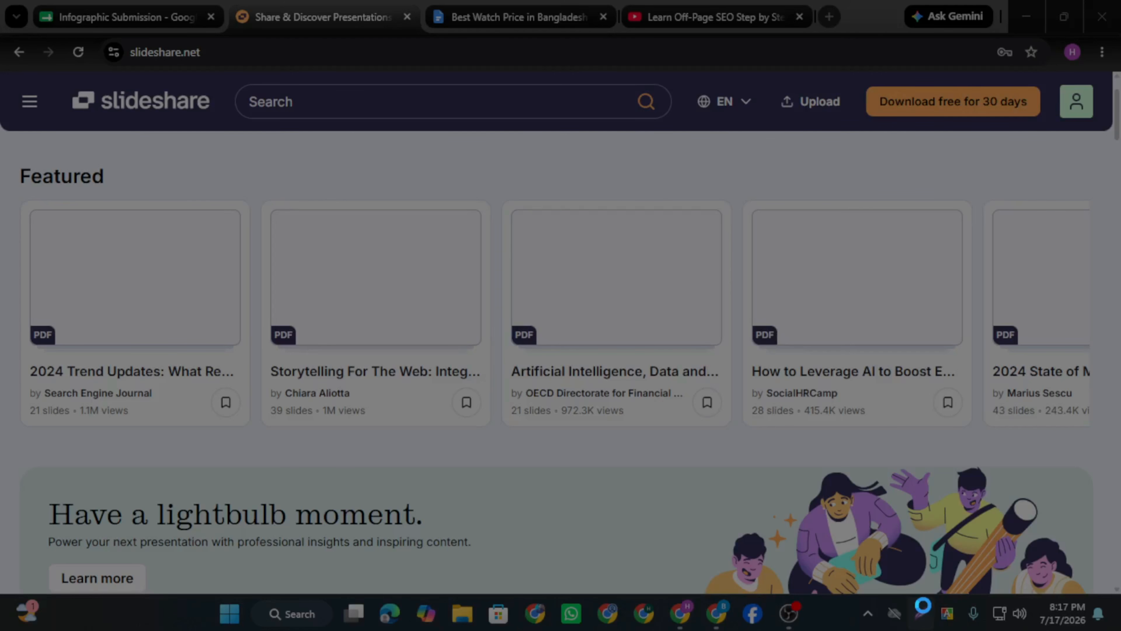
{"action": "left_click_drag", "start_coordinate": [6, 160], "coordinate": [1106, 487]}
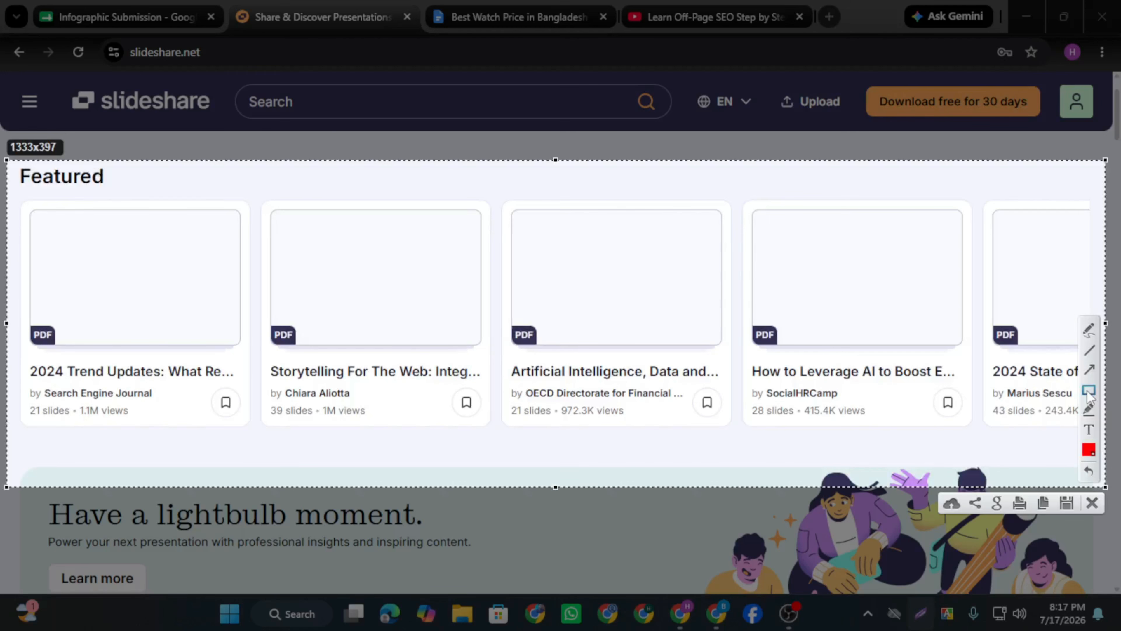
{"action": "left_click_drag", "start_coordinate": [6, 386], "coordinate": [56, 432]}
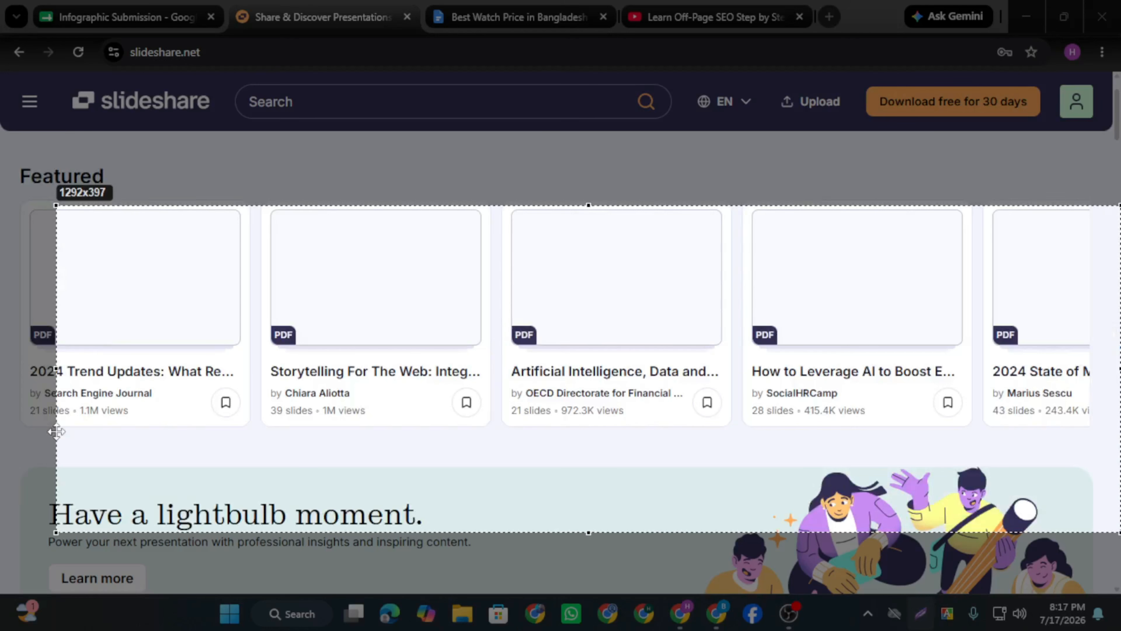
{"action": "left_click_drag", "start_coordinate": [56, 432], "coordinate": [50, 390]}
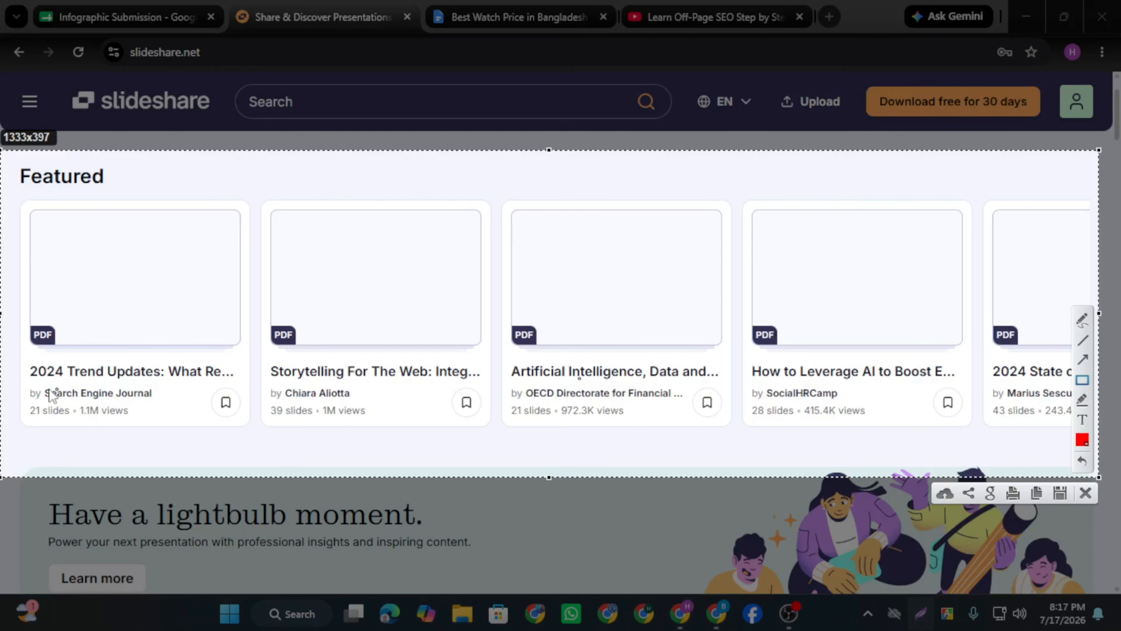
{"action": "left_click_drag", "start_coordinate": [12, 356], "coordinate": [246, 439]}
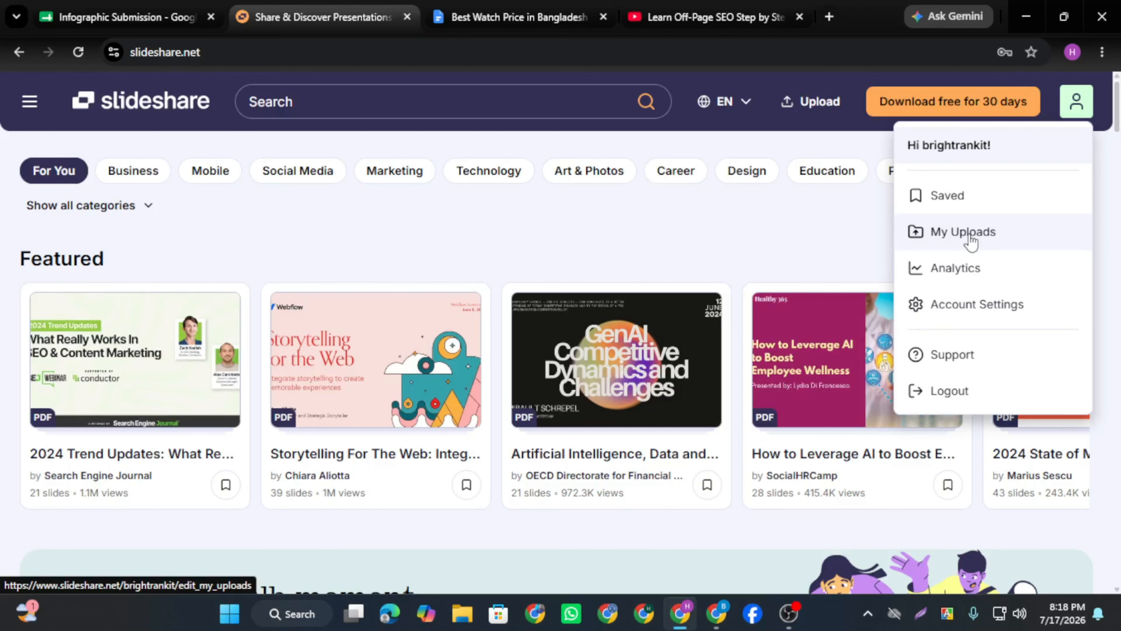
Open the account's own uploads, go to the document upload page, and discard the screenshot markup over it
{"action": "left_click", "coordinate": [970, 234]}
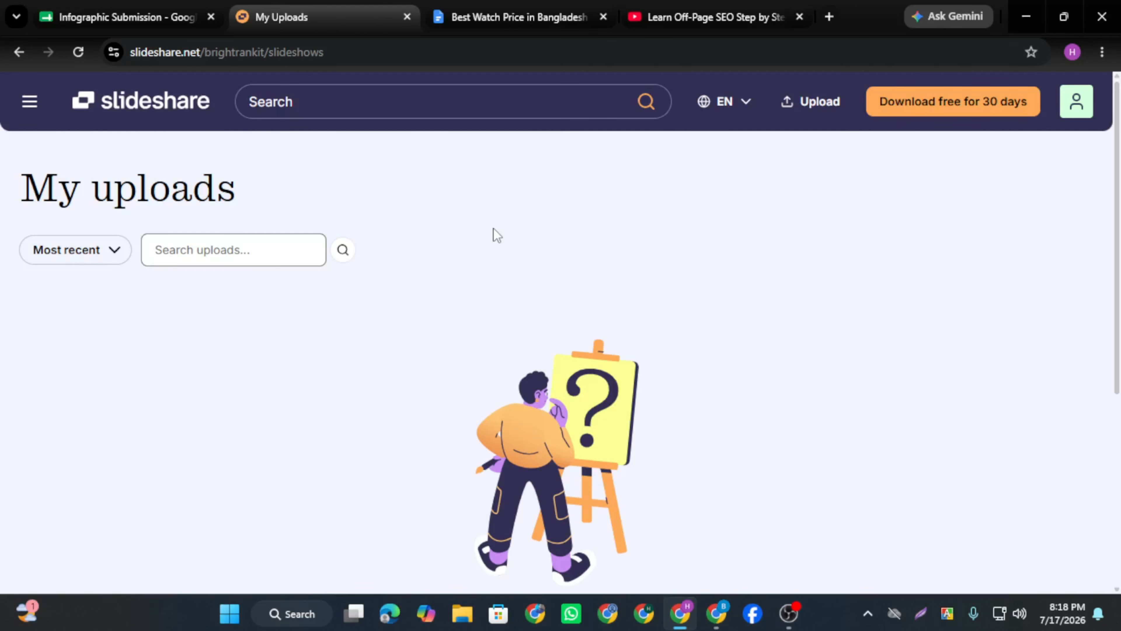
{"action": "left_click", "coordinate": [818, 104]}
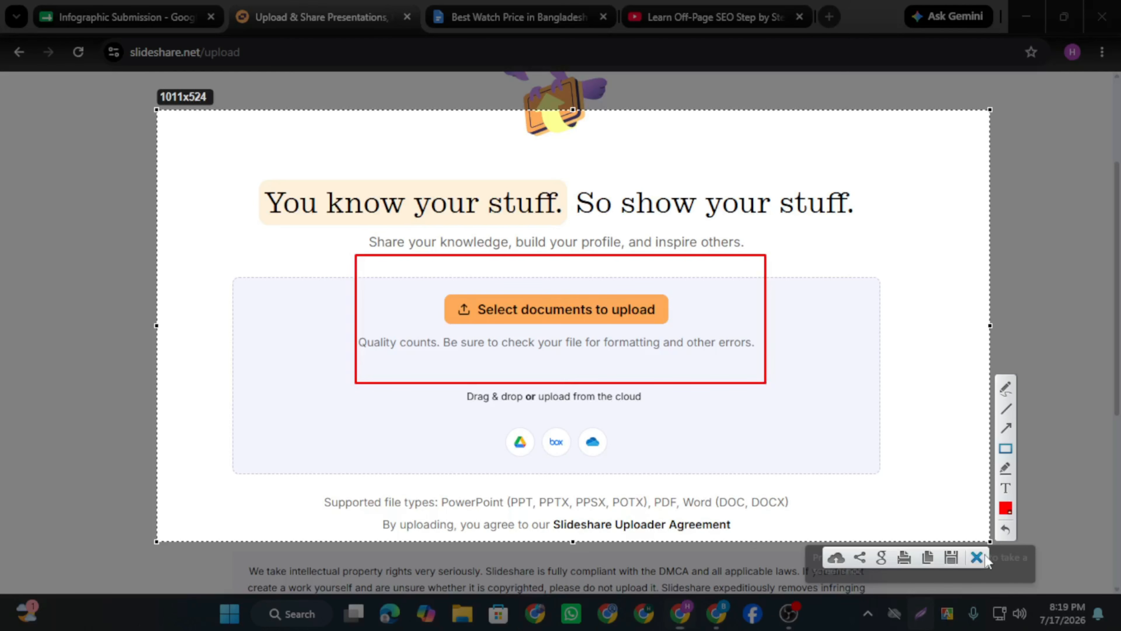
{"action": "left_click", "coordinate": [977, 557]}
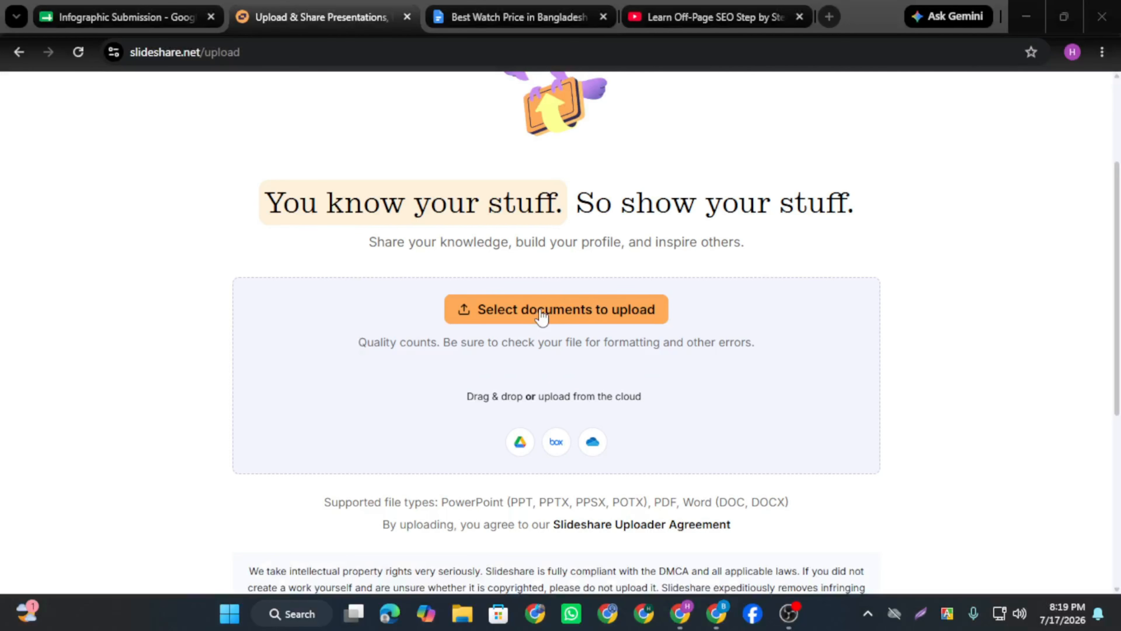
Upload the PDF "best seo expert in bangladesh" from the Desktop and complete the human verification check
{"action": "left_click", "coordinate": [611, 315]}
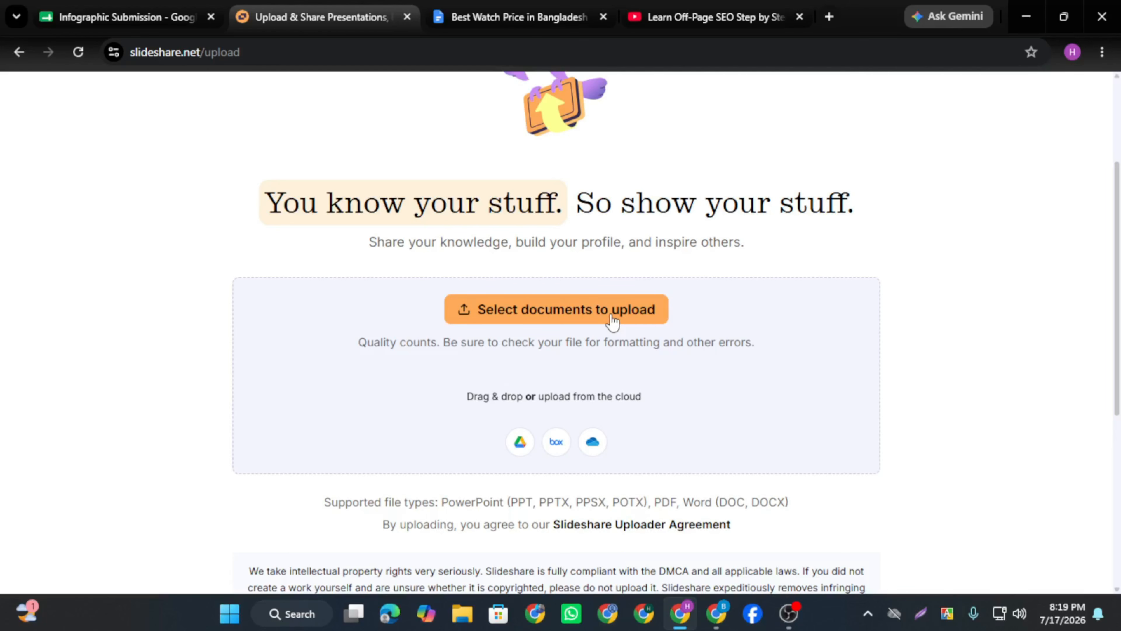
{"action": "left_click", "coordinate": [613, 319]}
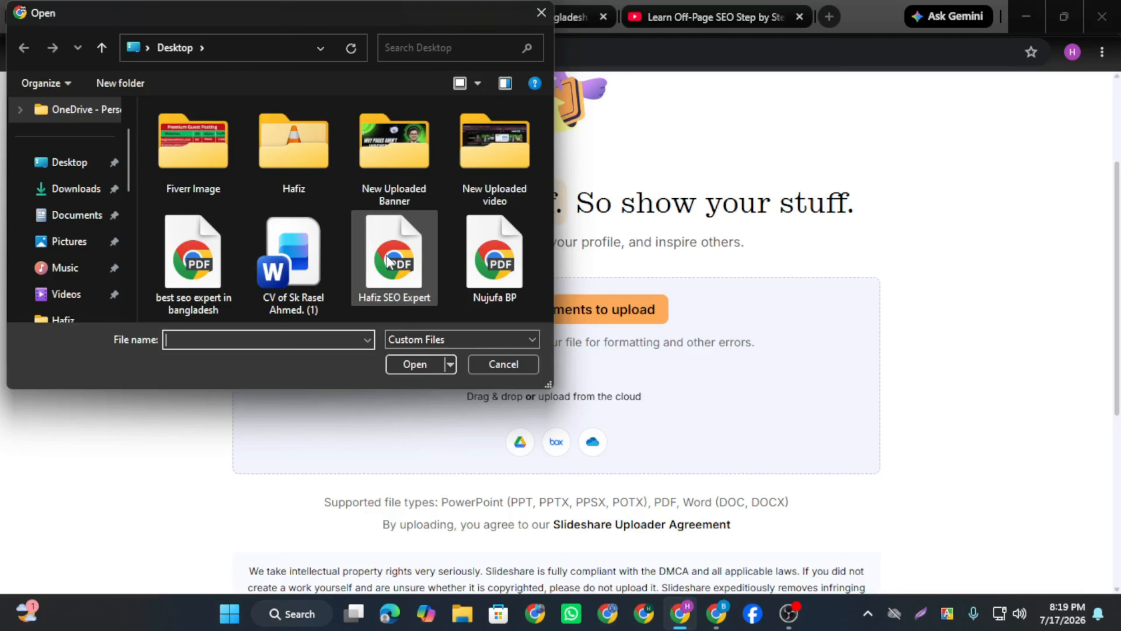
{"action": "left_click", "coordinate": [197, 258]}
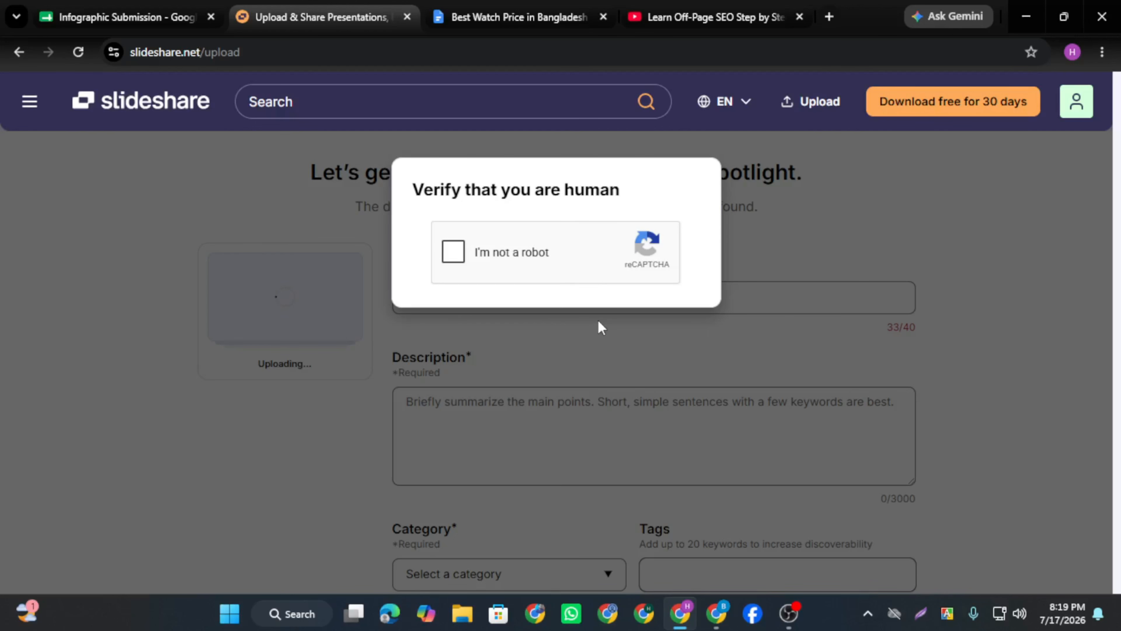
{"action": "left_click", "coordinate": [453, 252]}
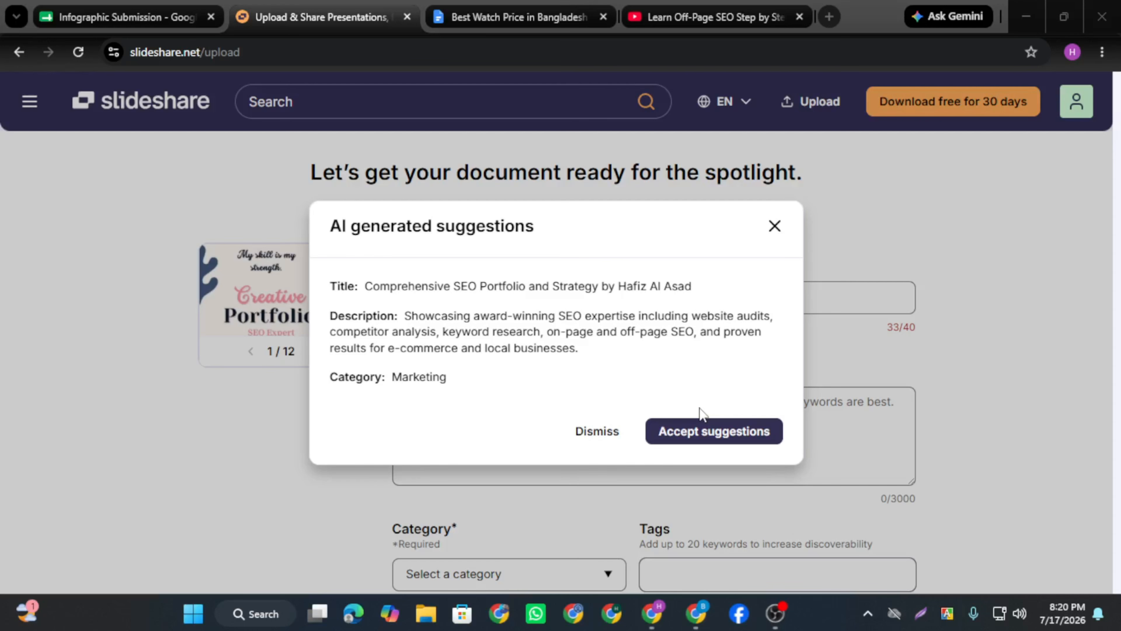
Reject the AI suggestions and fill in the title "Boost Your Website Rankings with Expert SEO Services", a description, category Data & Analytics and Public privacy
{"action": "left_click", "coordinate": [598, 431]}
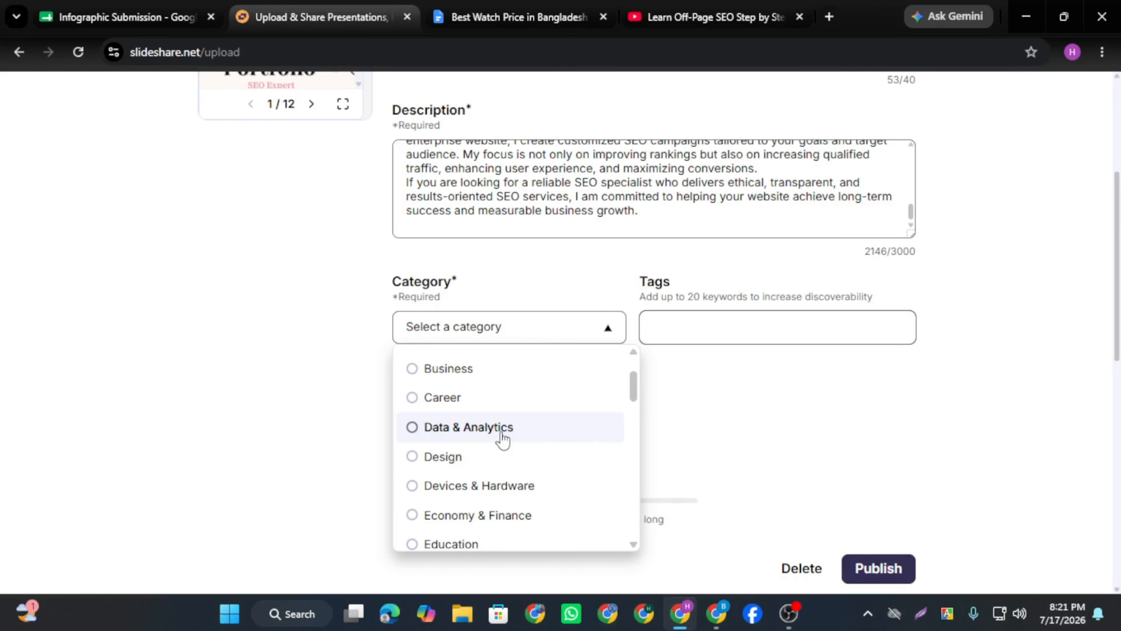
{"action": "left_click", "coordinate": [502, 438]}
{"action": "left_click", "coordinate": [481, 399]}
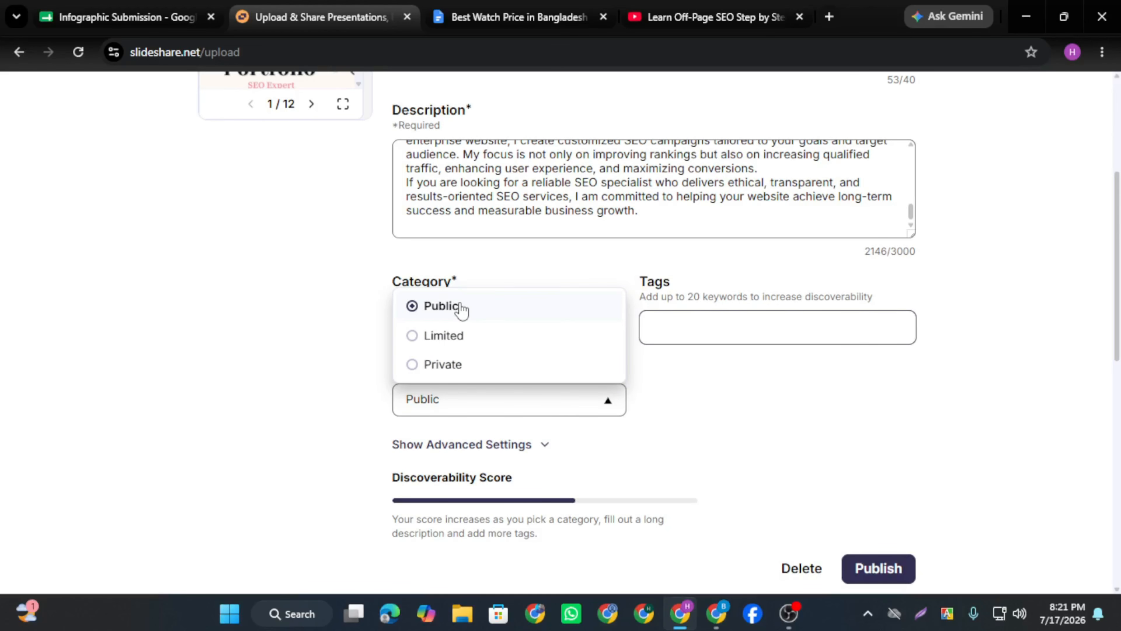
{"action": "left_click", "coordinate": [460, 306]}
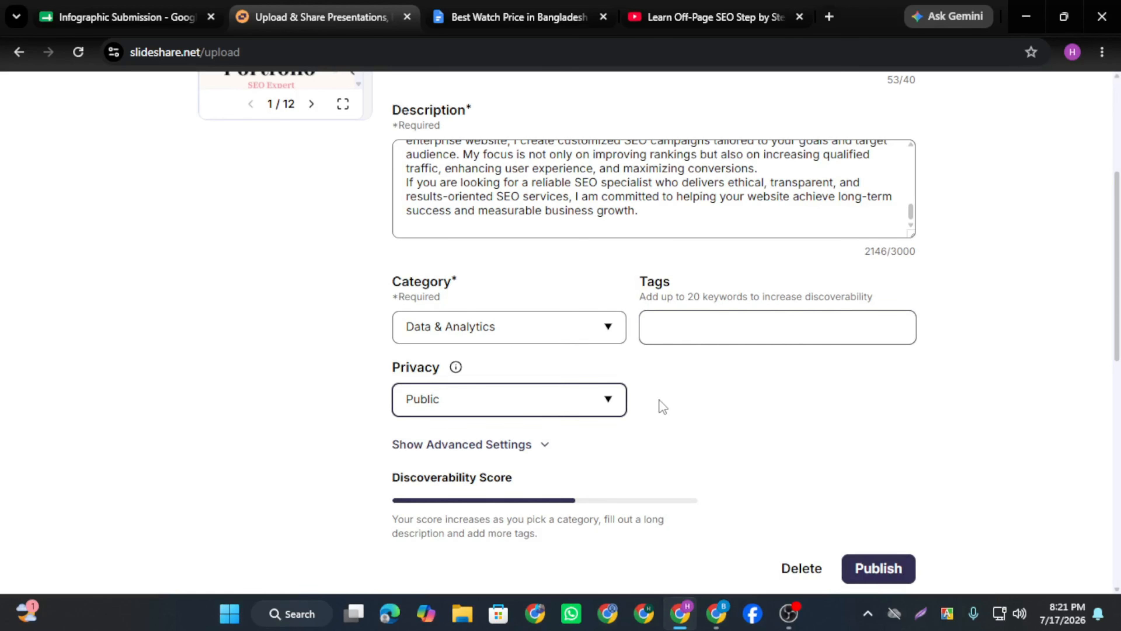
Add the tags seo services, Professional SEO Expert and search engine optimization, using the keyword list in the Google Docs document
{"action": "key", "text": "ctrl+Tab"}
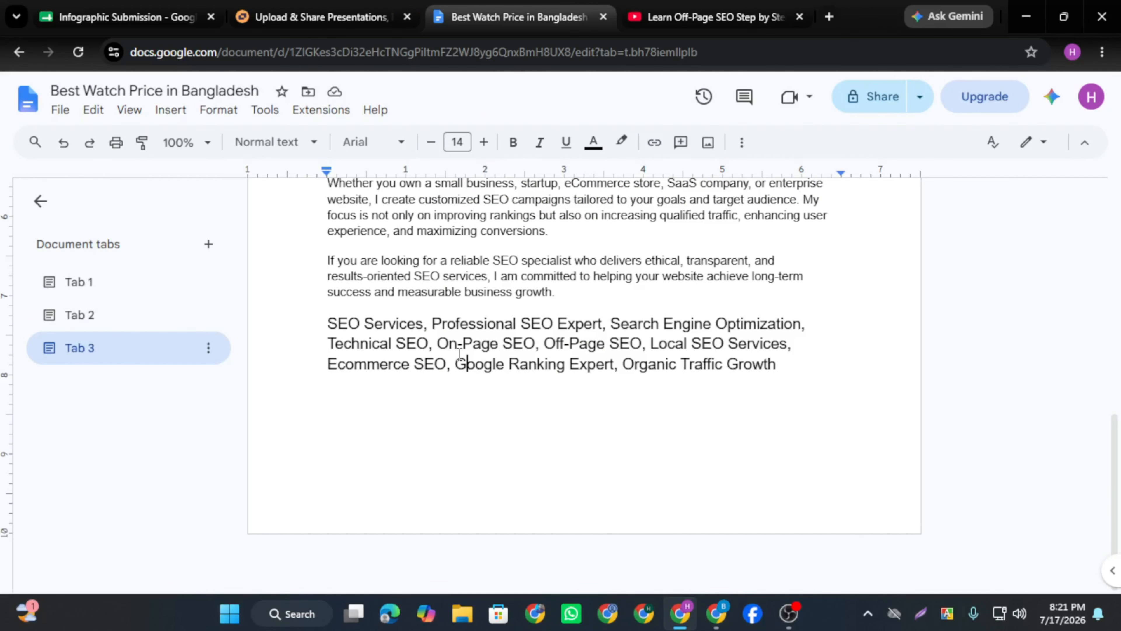
{"action": "key", "text": "ctrl+shift+Tab"}
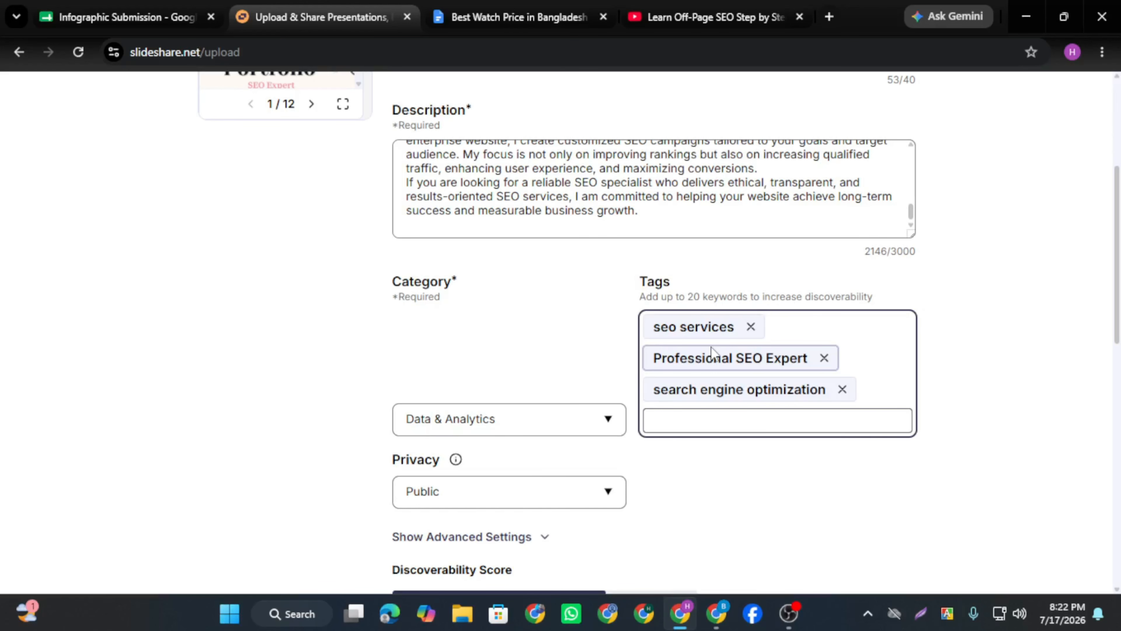
Review the title, description, category, tags and privacy of the upload, and publish the document
{"action": "scroll", "coordinate": [592, 323], "scroll_direction": "down", "scroll_amount": 7}
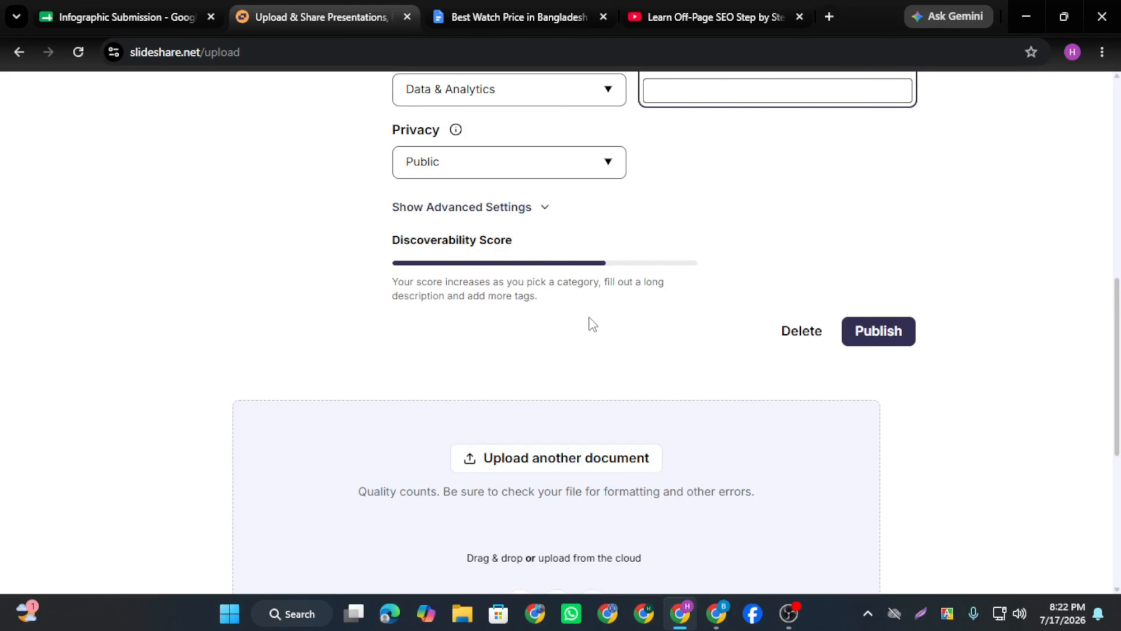
{"action": "scroll", "coordinate": [592, 325], "scroll_direction": "up", "scroll_amount": 10}
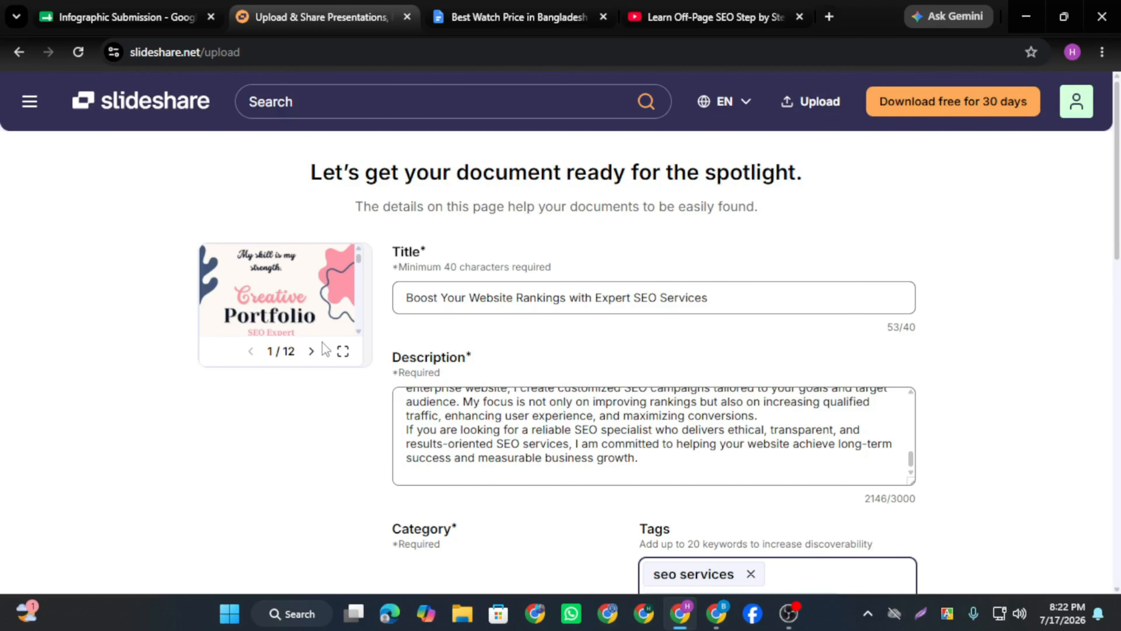
{"action": "scroll", "coordinate": [661, 390], "scroll_direction": "down", "scroll_amount": 7}
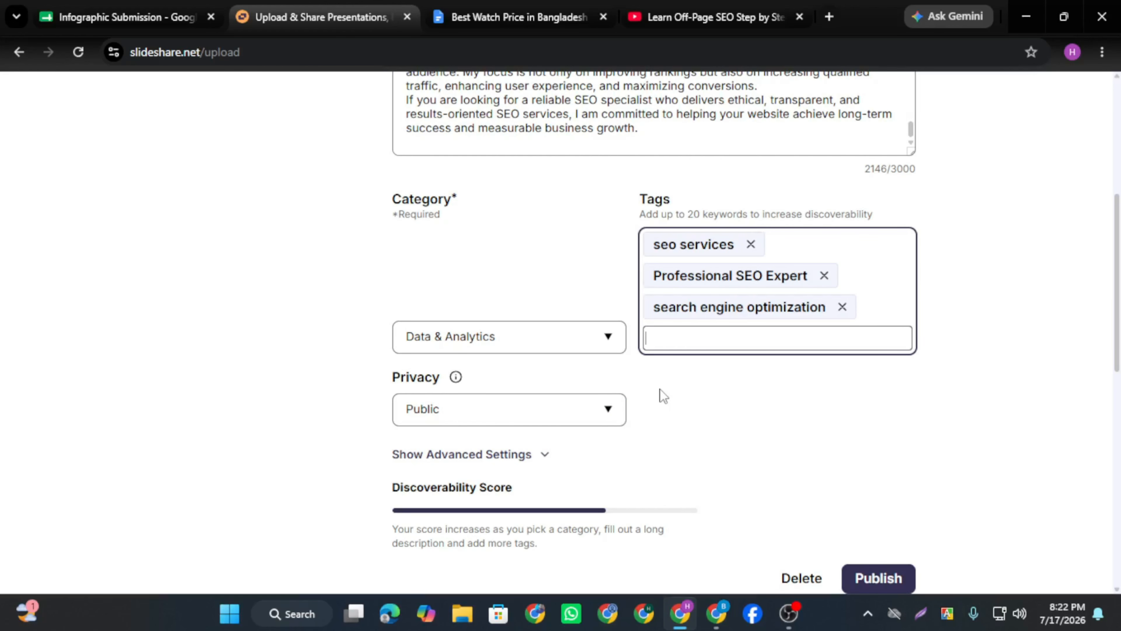
{"action": "scroll", "coordinate": [661, 390], "scroll_direction": "up", "scroll_amount": 7}
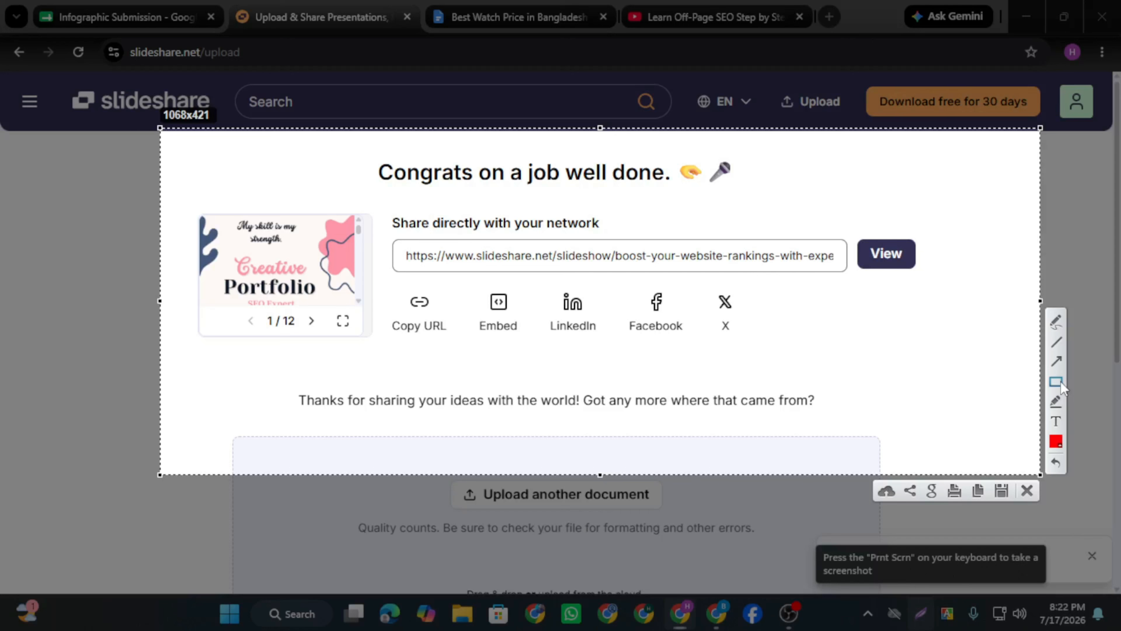
Outline the share link, Copy URL and the LinkedIn, Facebook and X options with red rectangles on a screen capture, and discard it
{"action": "left_click_drag", "start_coordinate": [382, 194], "coordinate": [963, 274]}
{"action": "left_click_drag", "start_coordinate": [379, 286], "coordinate": [463, 336]}
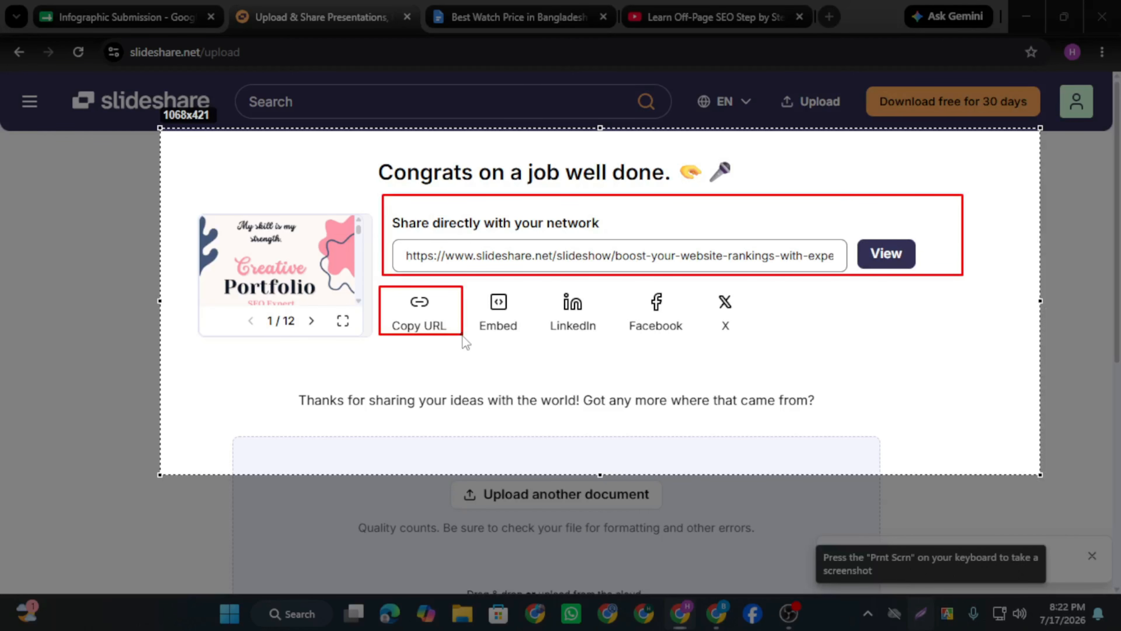
{"action": "left_click_drag", "start_coordinate": [535, 284], "coordinate": [776, 349]}
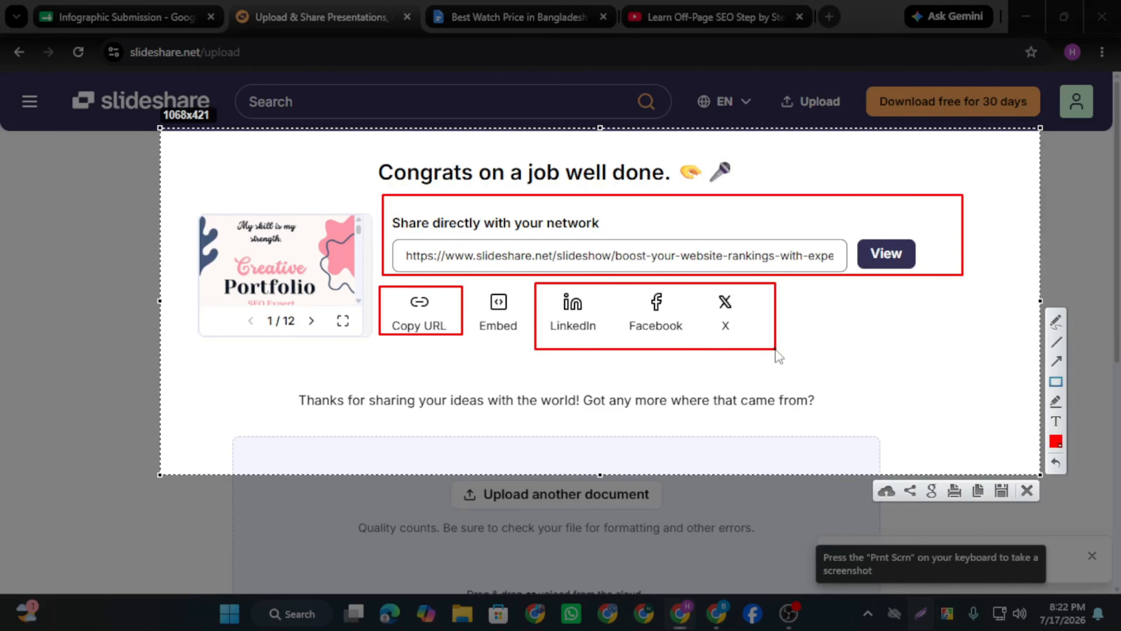
{"action": "key", "text": "Escape"}
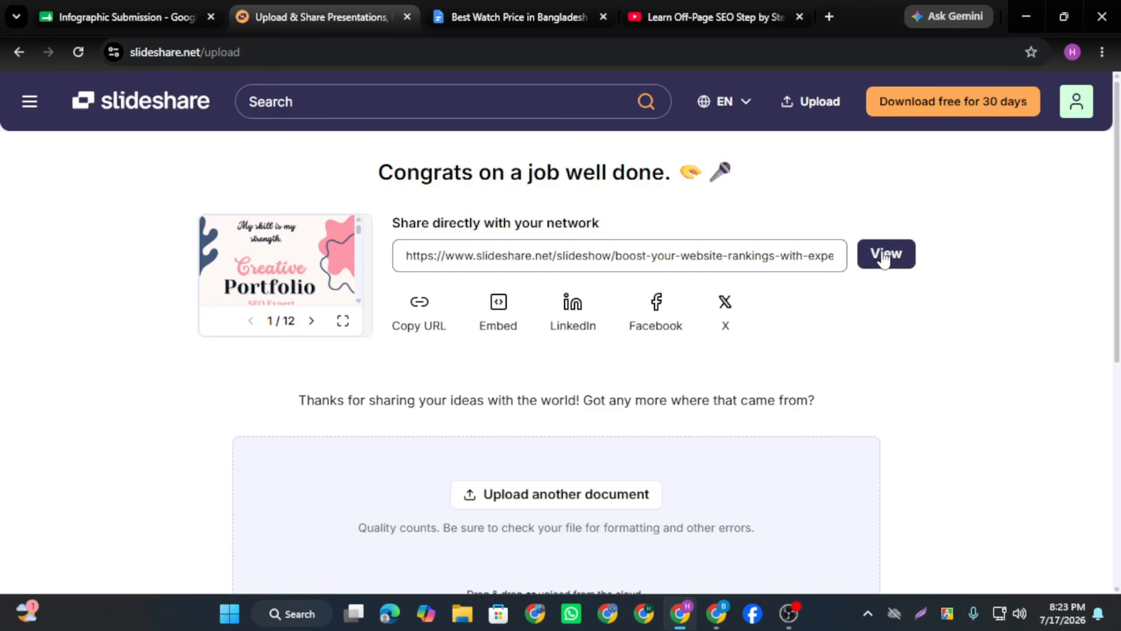
View the published document's page and look through its slides
{"action": "left_click", "coordinate": [885, 255]}
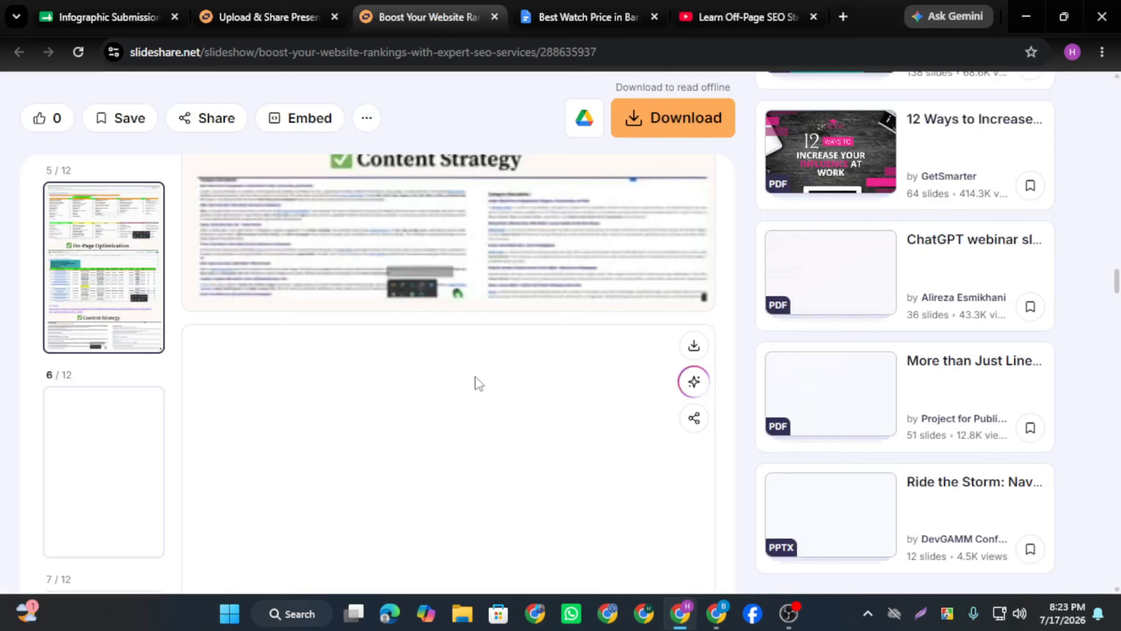